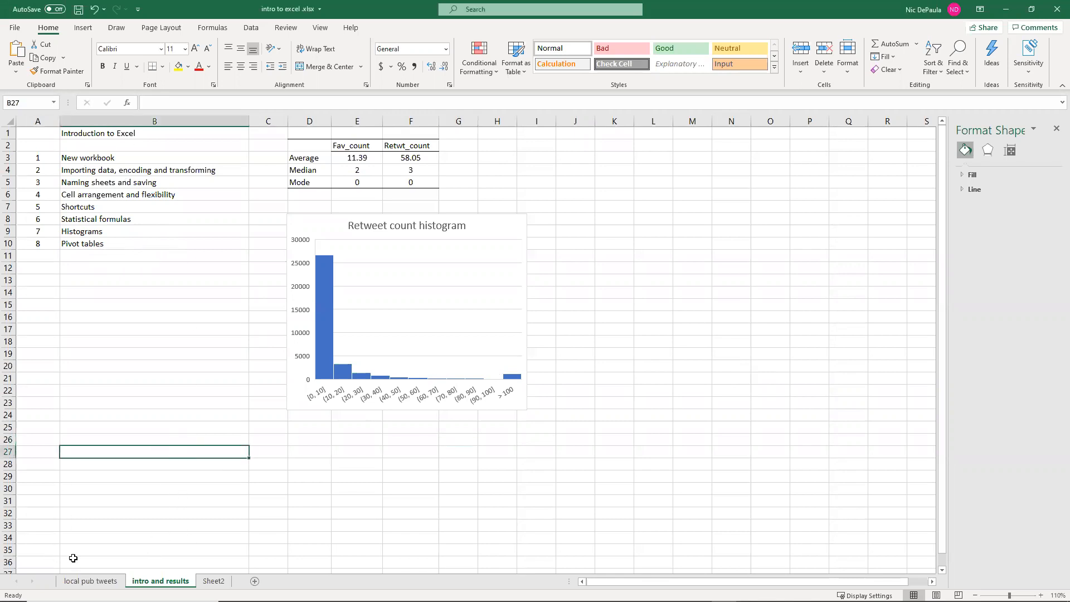
# Start creating a PivotTable from the tweet data on the local pub tweets sheet
pyautogui.click(91, 581)
pyautogui.click(142, 581)
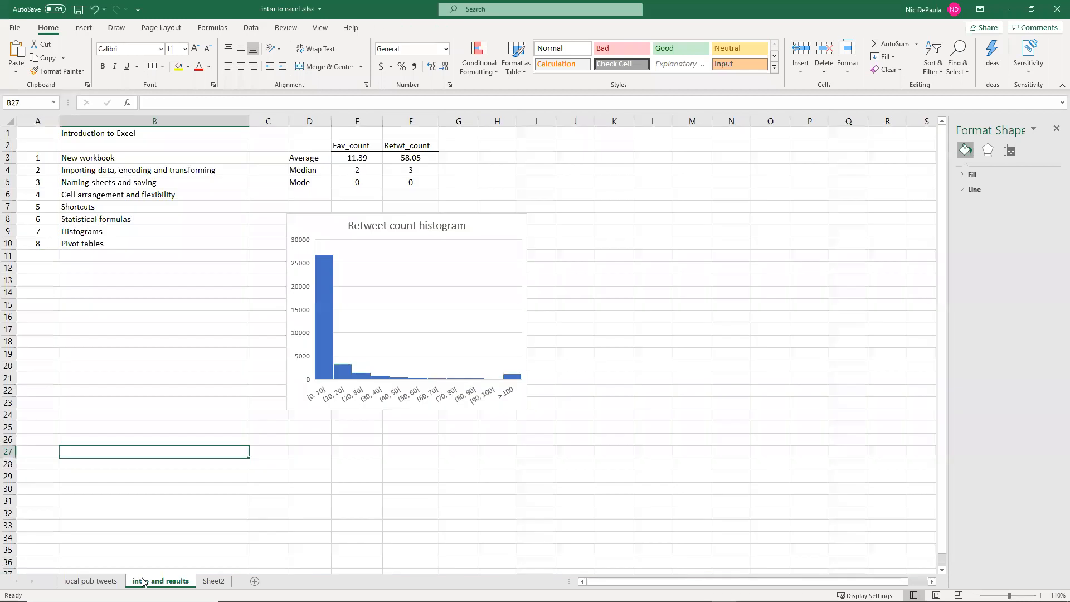
pyautogui.click(91, 580)
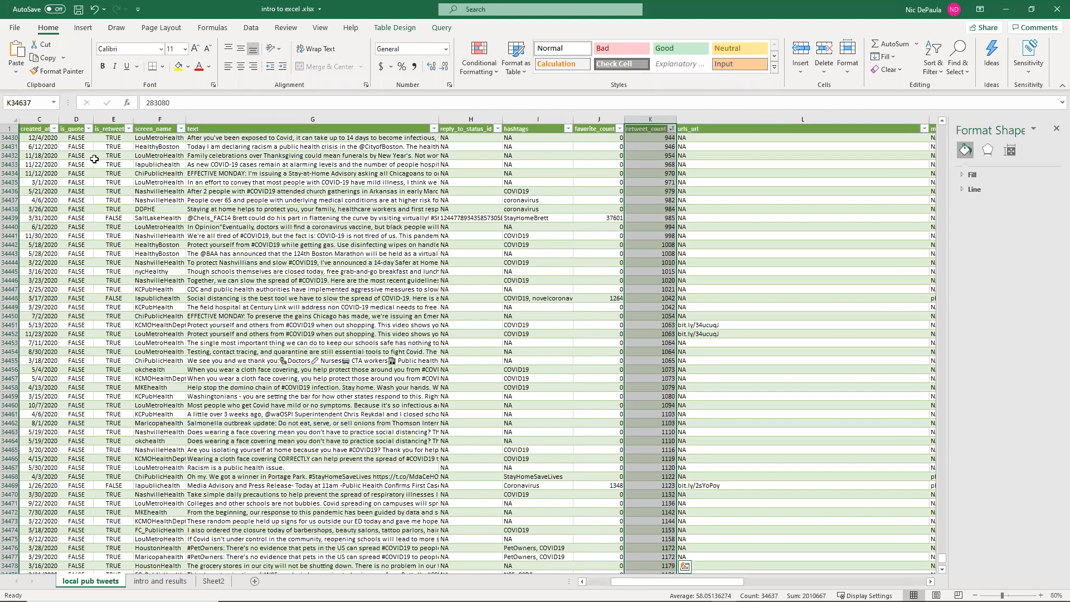
pyautogui.click(379, 253)
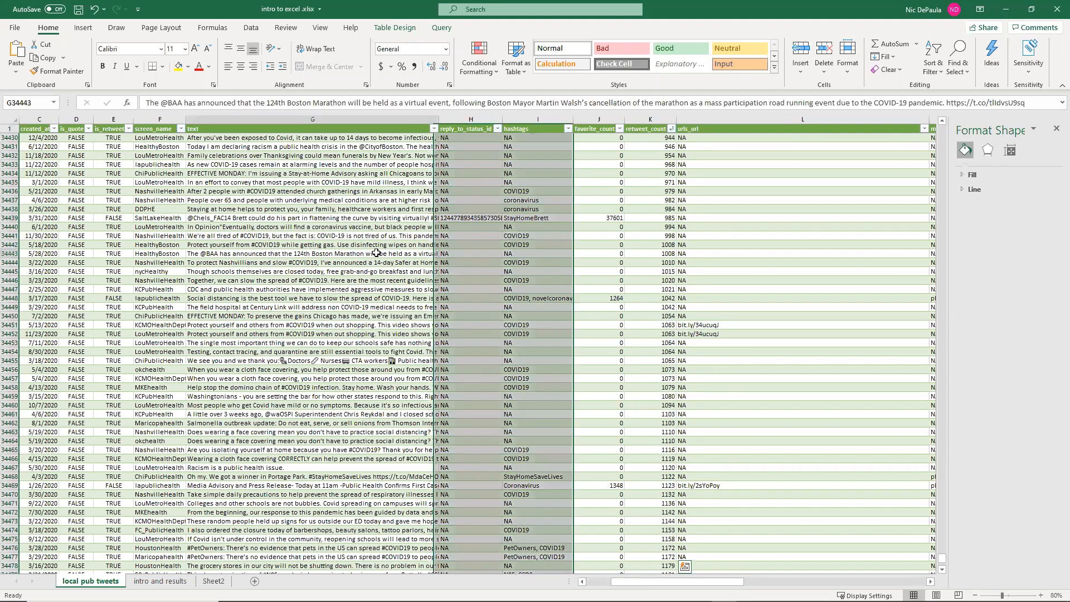
pyautogui.scroll(11, 532, 253)
pyautogui.scroll(5, 531, 253)
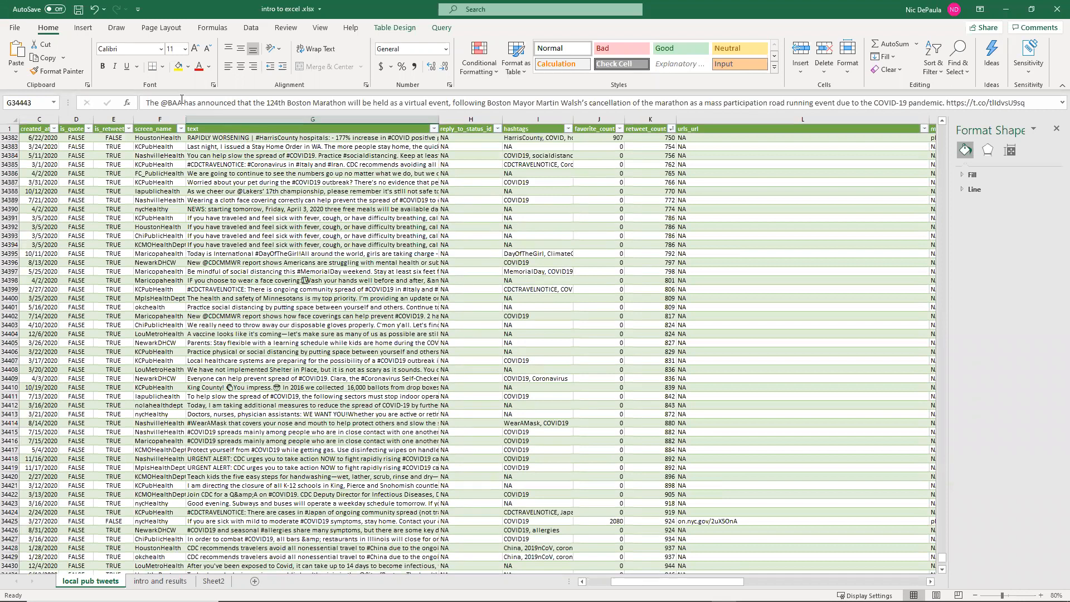
pyautogui.click(85, 31)
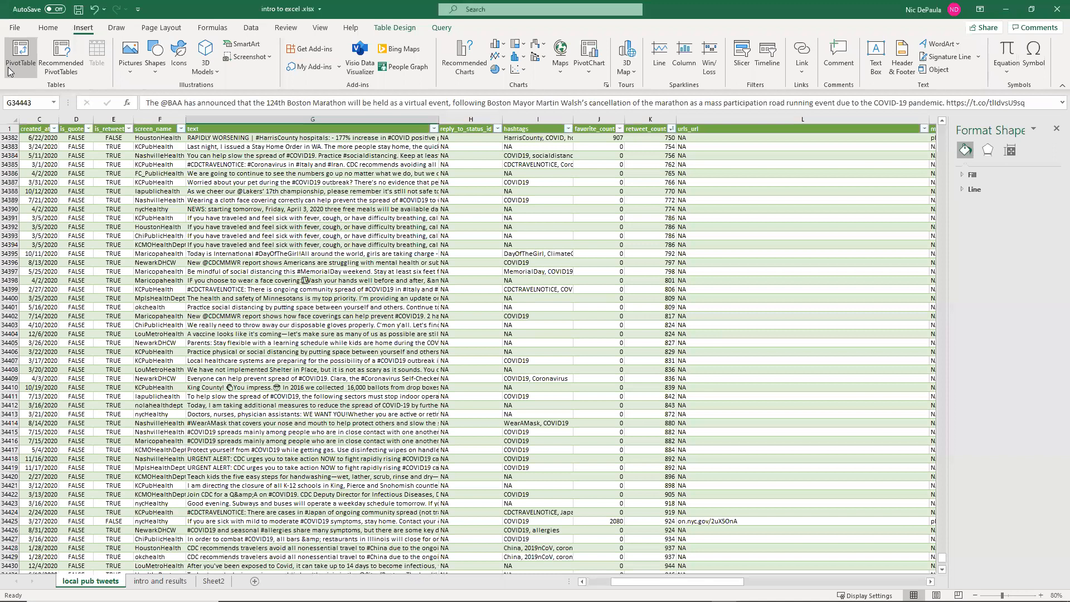
pyautogui.click(20, 56)
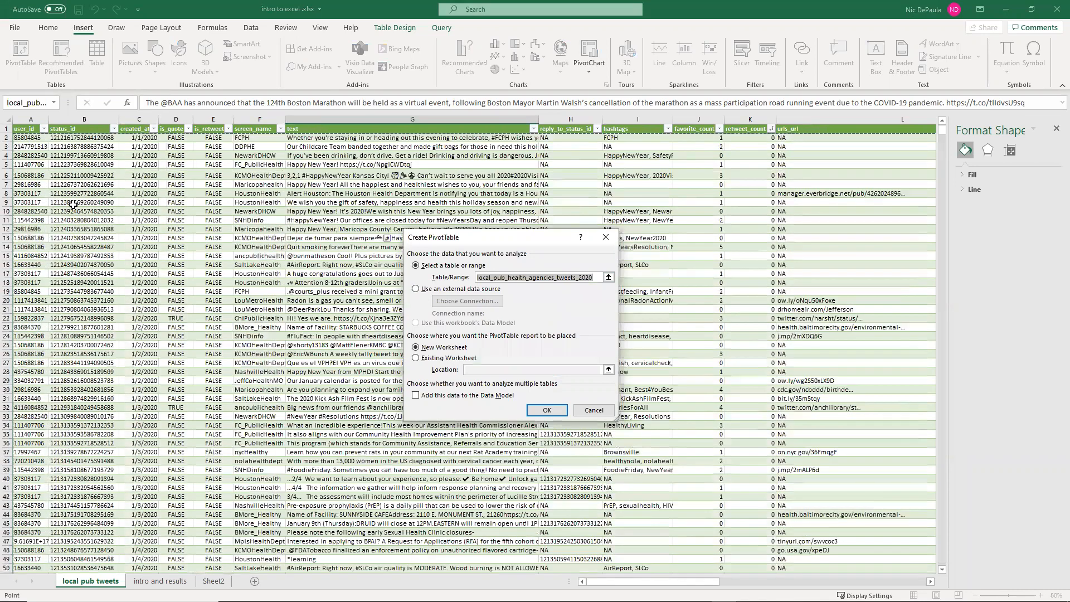
# Select the entire tweets table from A1 as the source range and create the PivotTable on a new worksheet
pyautogui.click(23, 129)
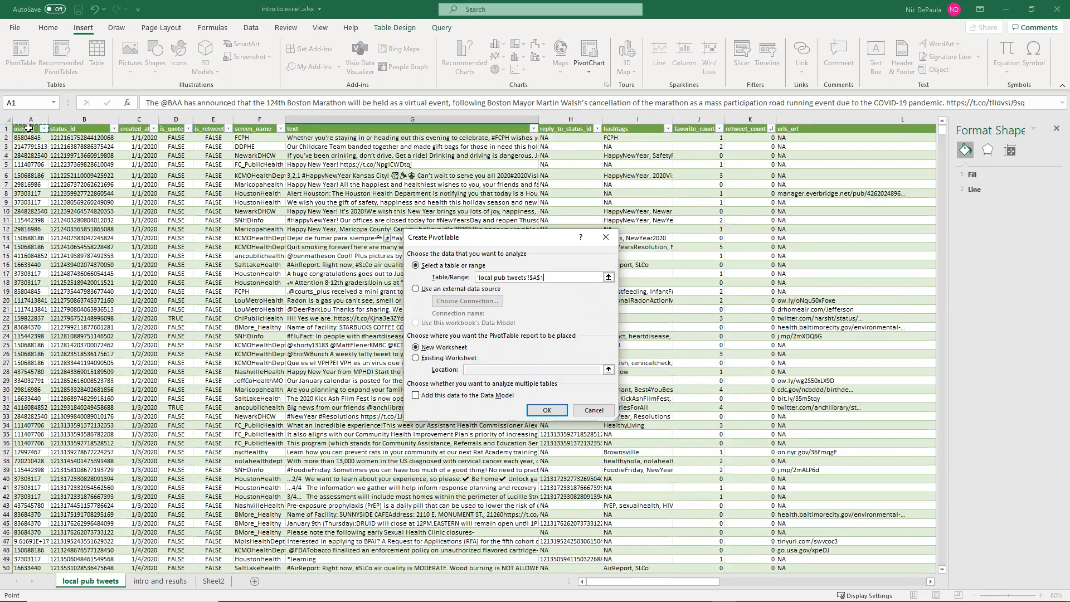
pyautogui.click(32, 146)
pyautogui.click(26, 129)
pyautogui.hotkey('ctrl', 'shift', 'Right')
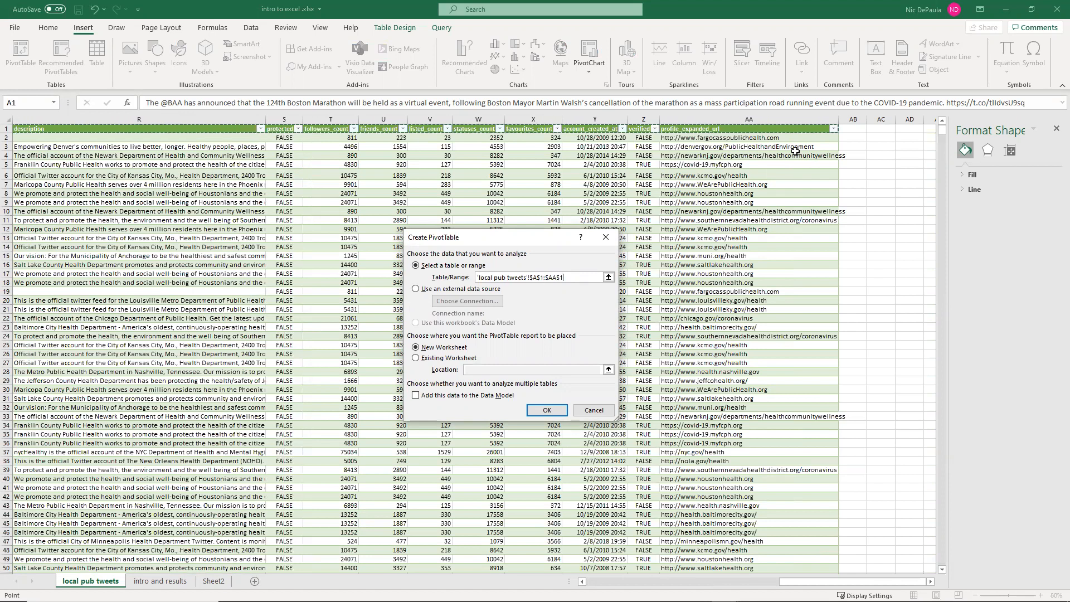
pyautogui.hotkey('ctrl', 'shift', 'Down')
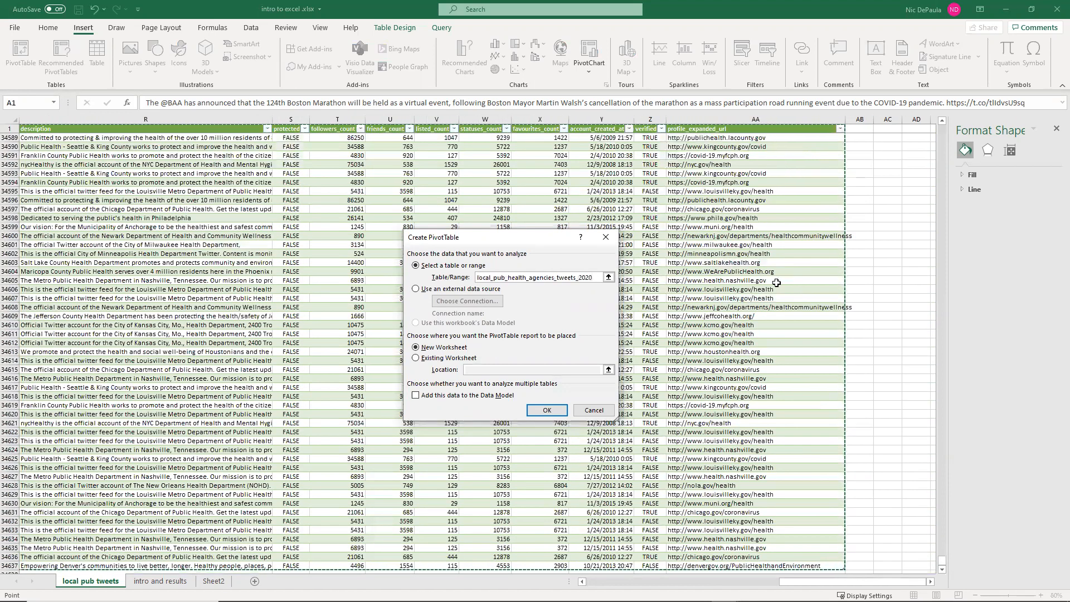
pyautogui.scroll(-1, 776, 282)
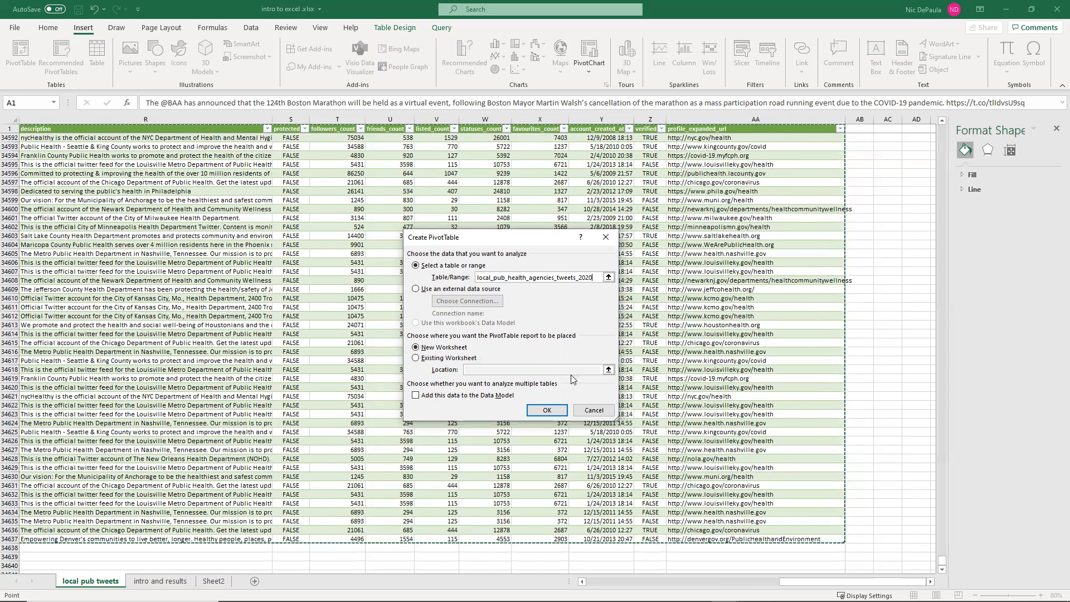
pyautogui.click(547, 407)
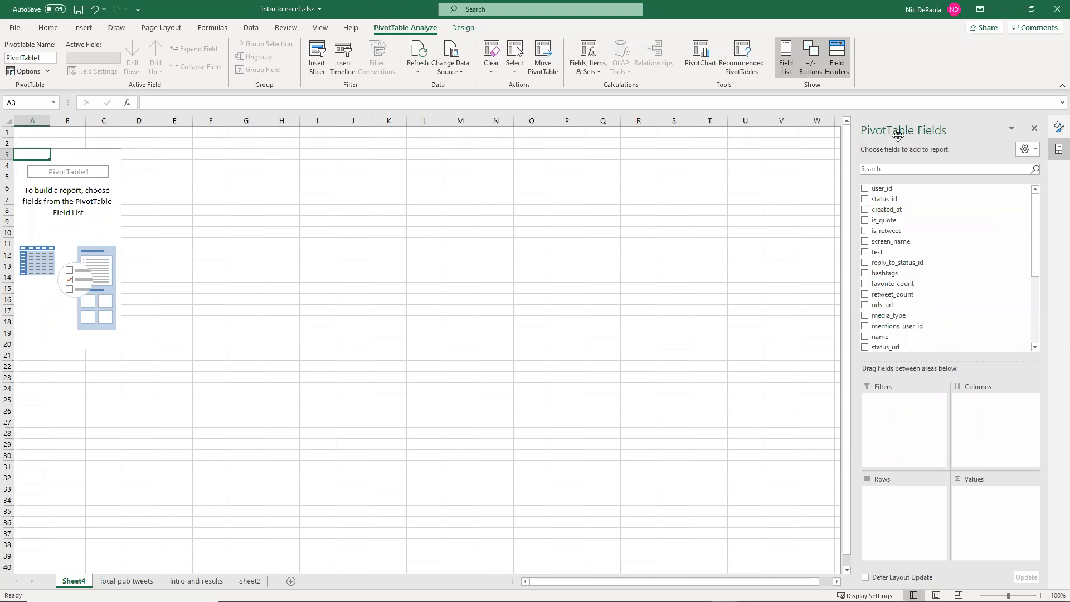
# Add screen_name as the PivotTable's row field and widen column A
pyautogui.moveTo(854, 253); pyautogui.dragTo(768, 254)
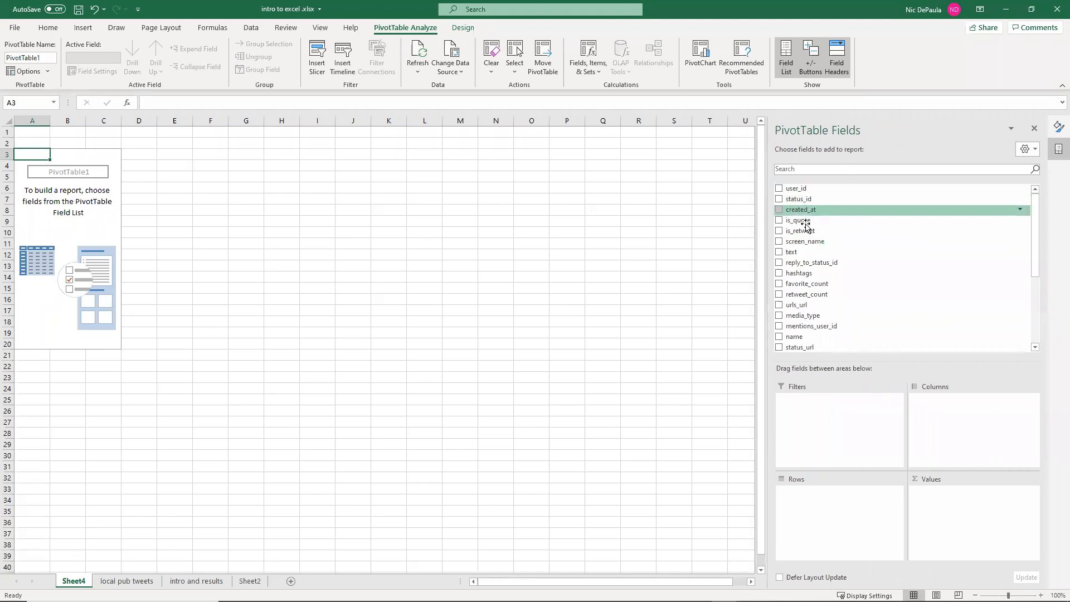
pyautogui.scroll(-4, 835, 309)
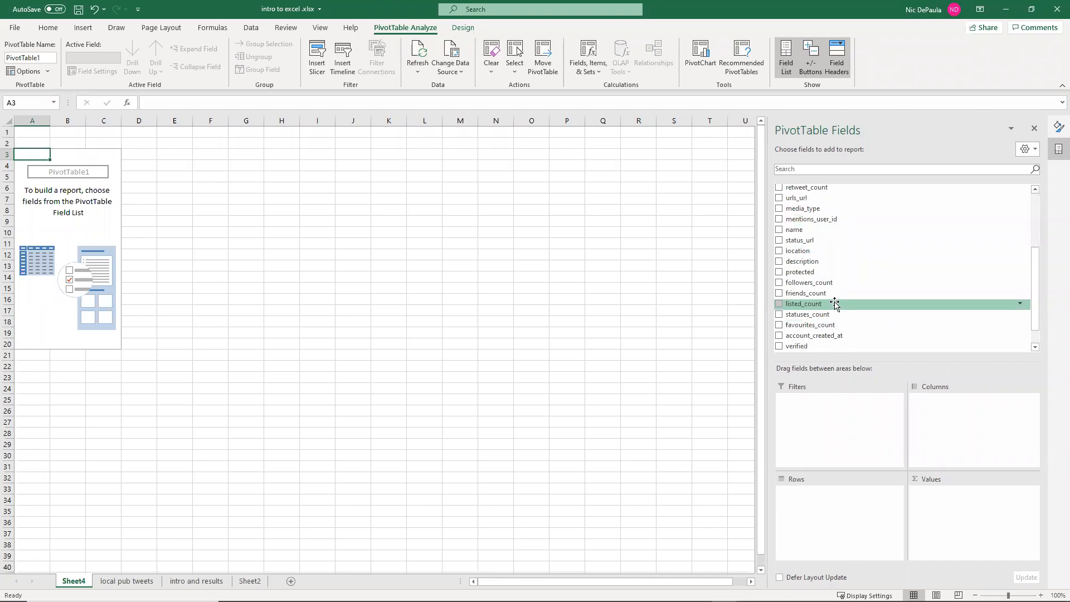
pyautogui.scroll(4, 834, 303)
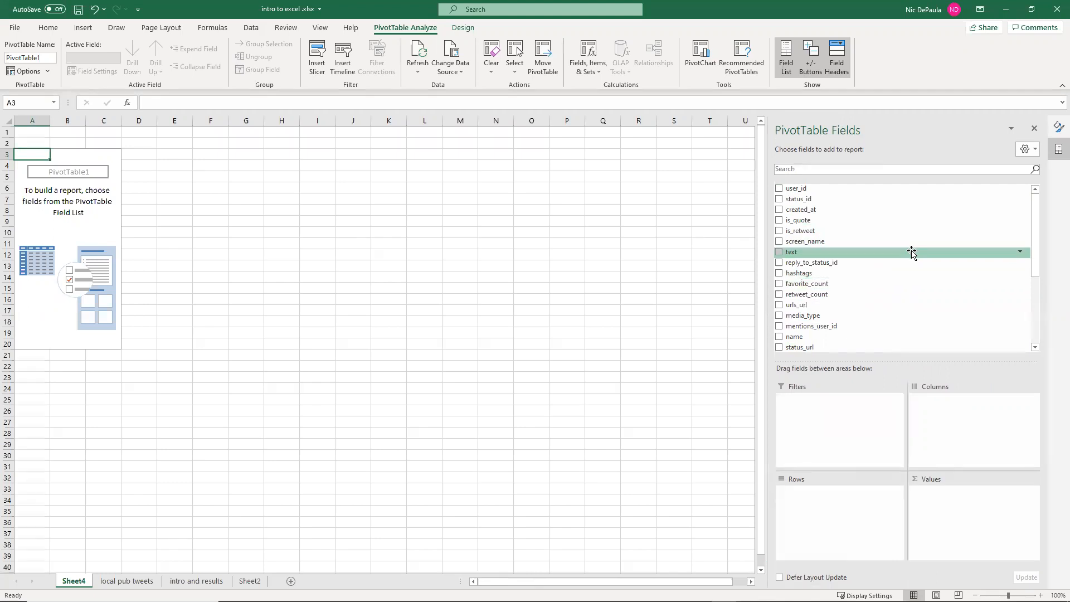
pyautogui.click(779, 242)
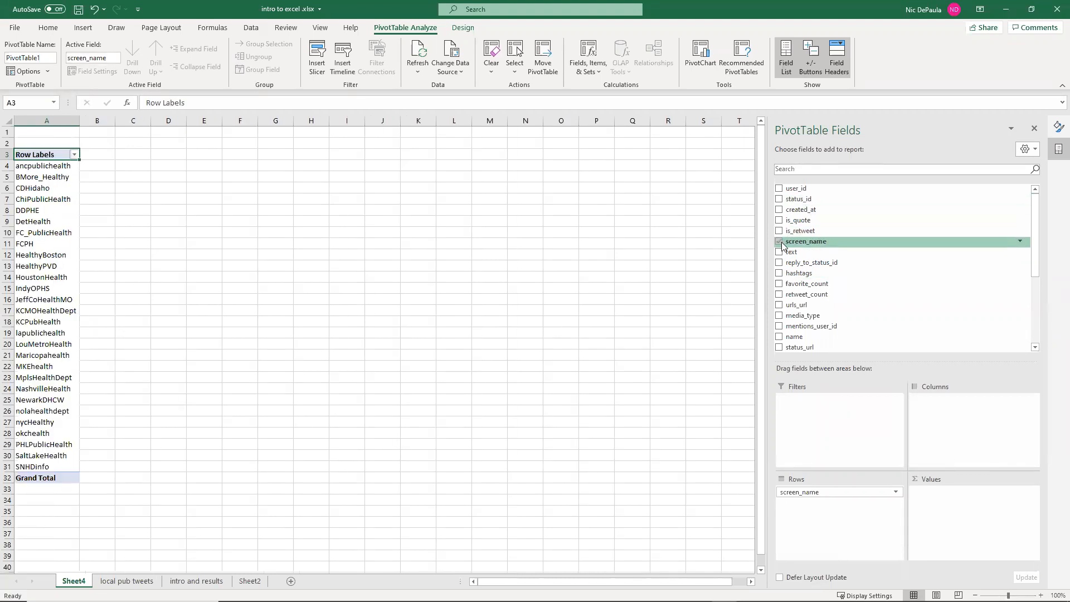
pyautogui.moveTo(78, 124); pyautogui.dragTo(106, 124)
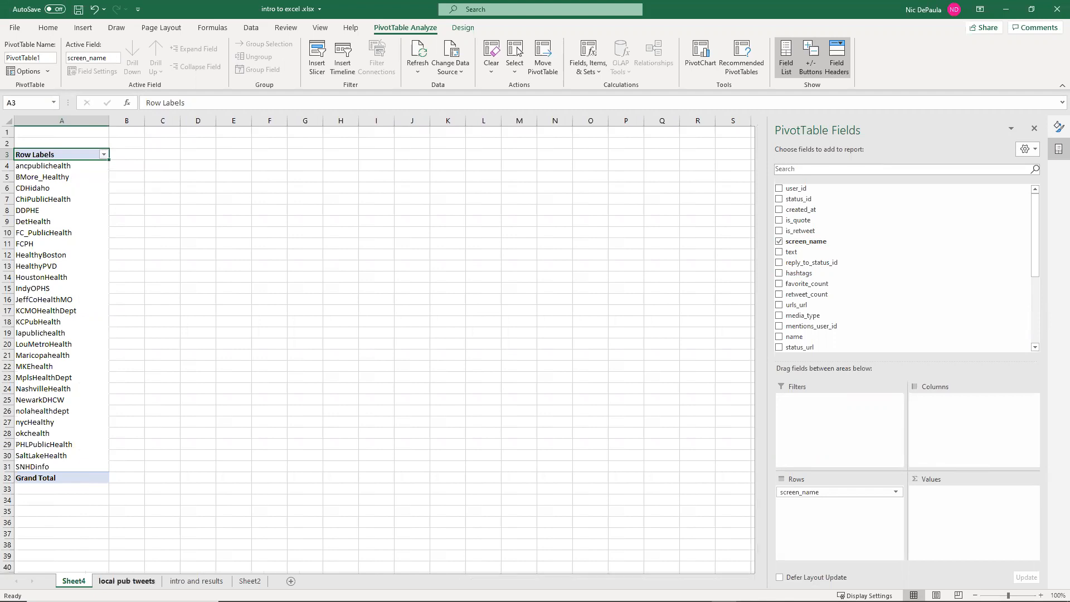
# Examine the repeated account names in the screen_name column on the local pub tweets sheet
pyautogui.hotkey('ctrl', 'pagedown')
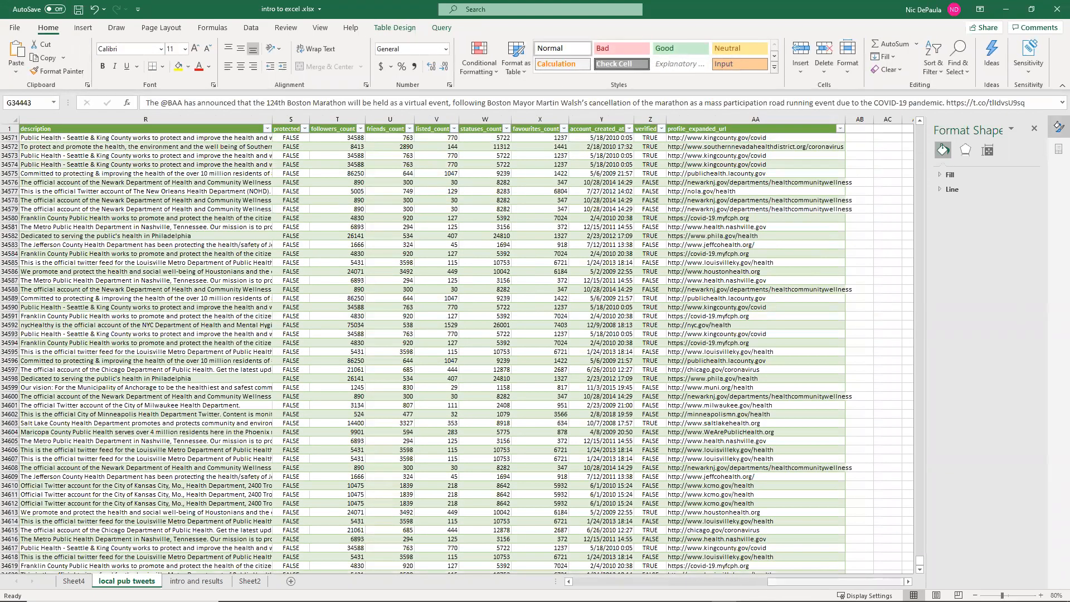
pyautogui.moveTo(790, 581); pyautogui.dragTo(591, 581)
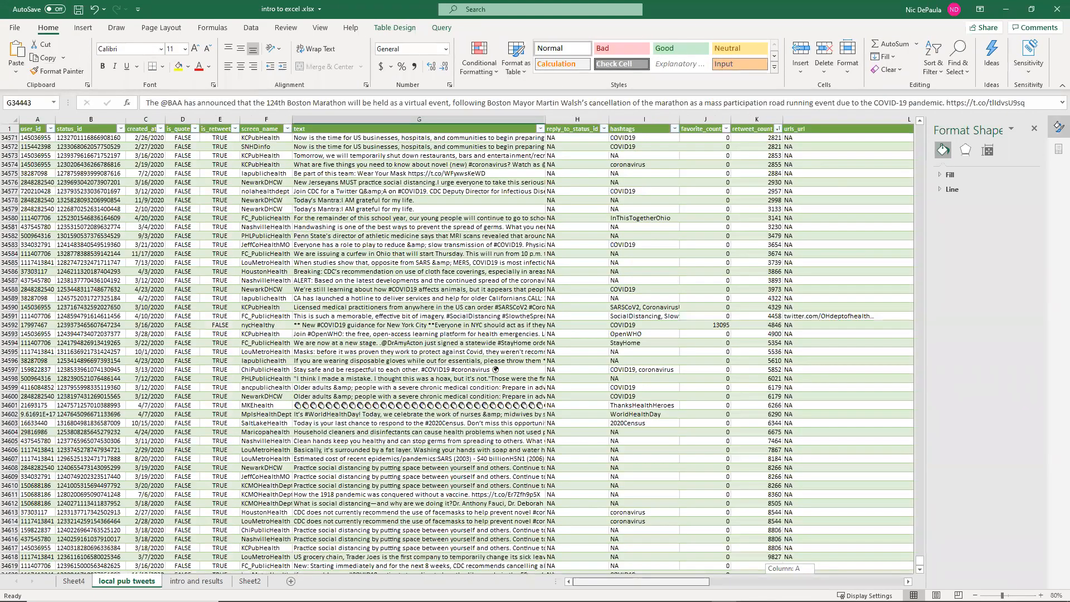
pyautogui.click(264, 450)
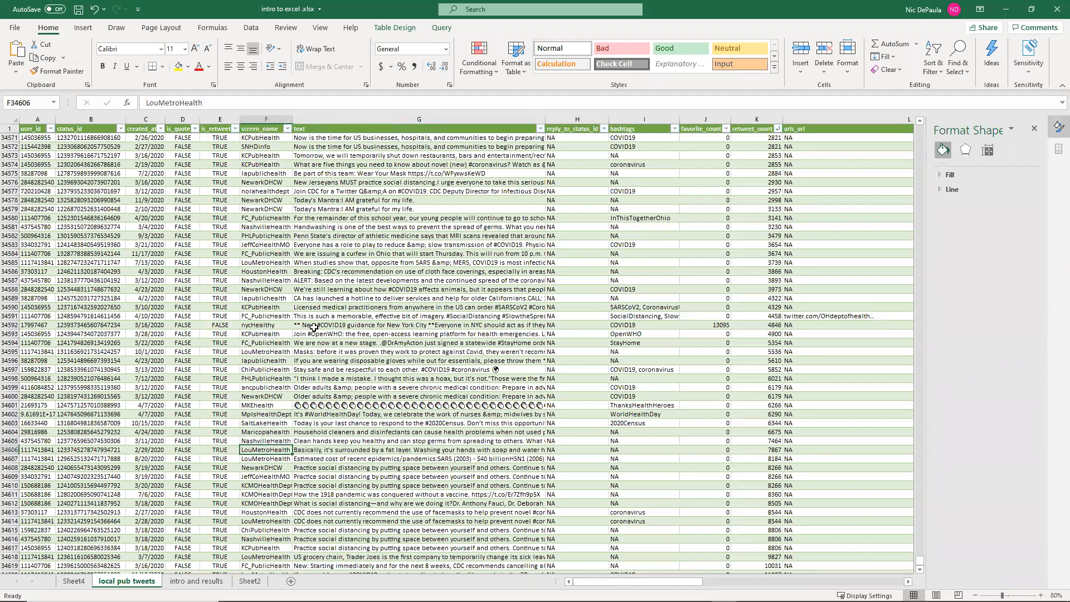
pyautogui.click(260, 298)
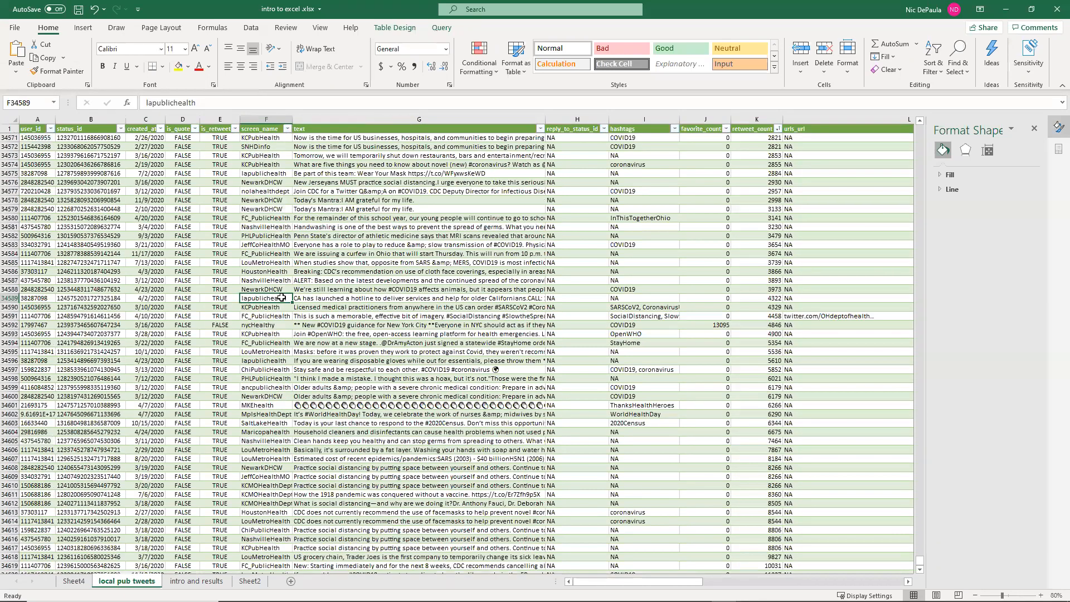
pyautogui.scroll(-3, 282, 298)
pyautogui.scroll(14, 281, 298)
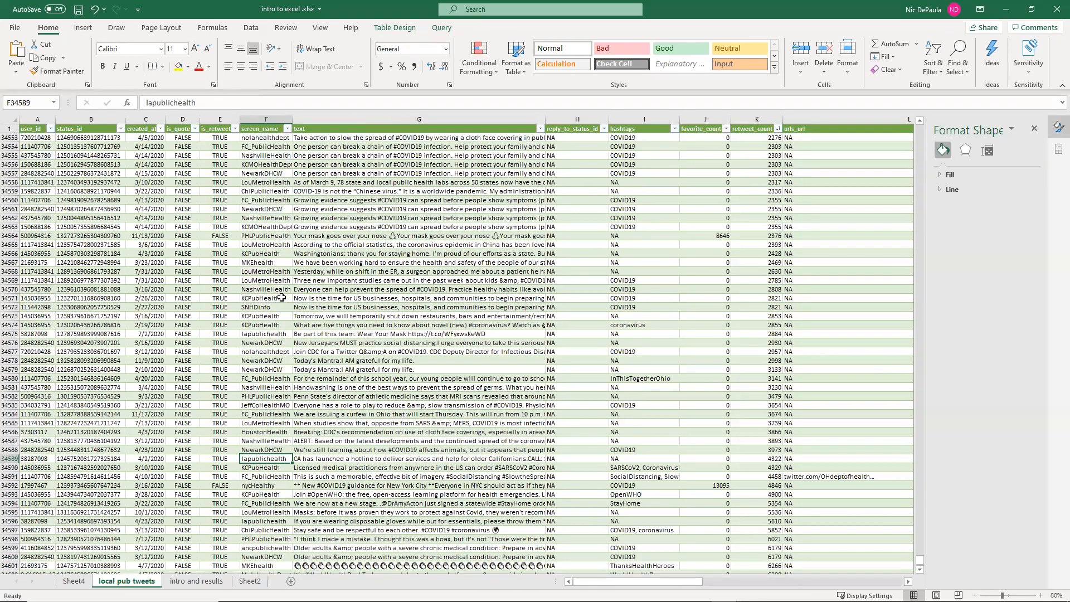
pyautogui.scroll(-12, 281, 298)
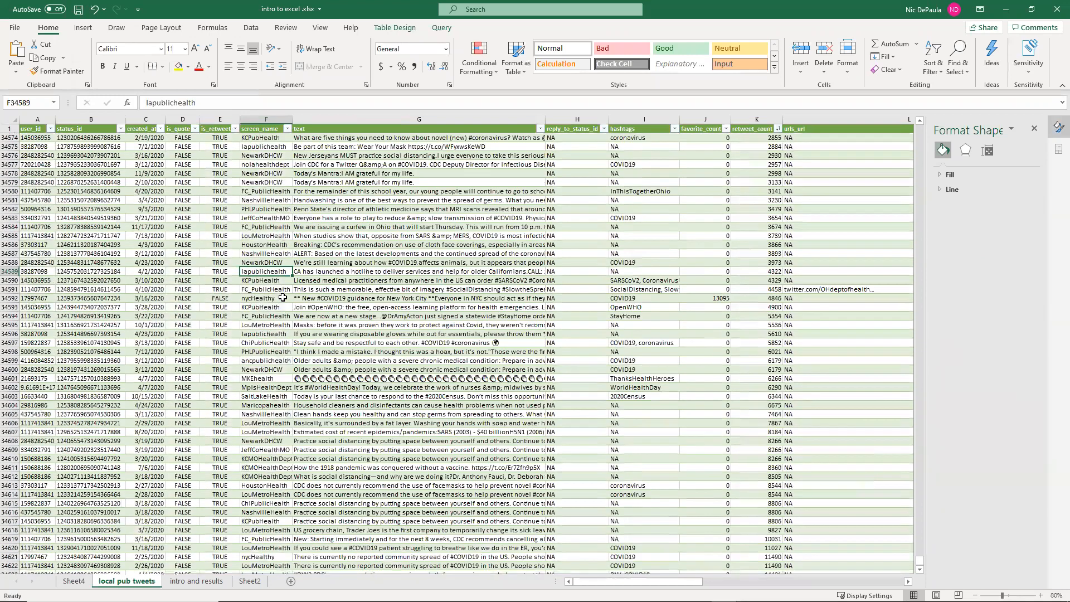
pyautogui.scroll(-3, 239, 511)
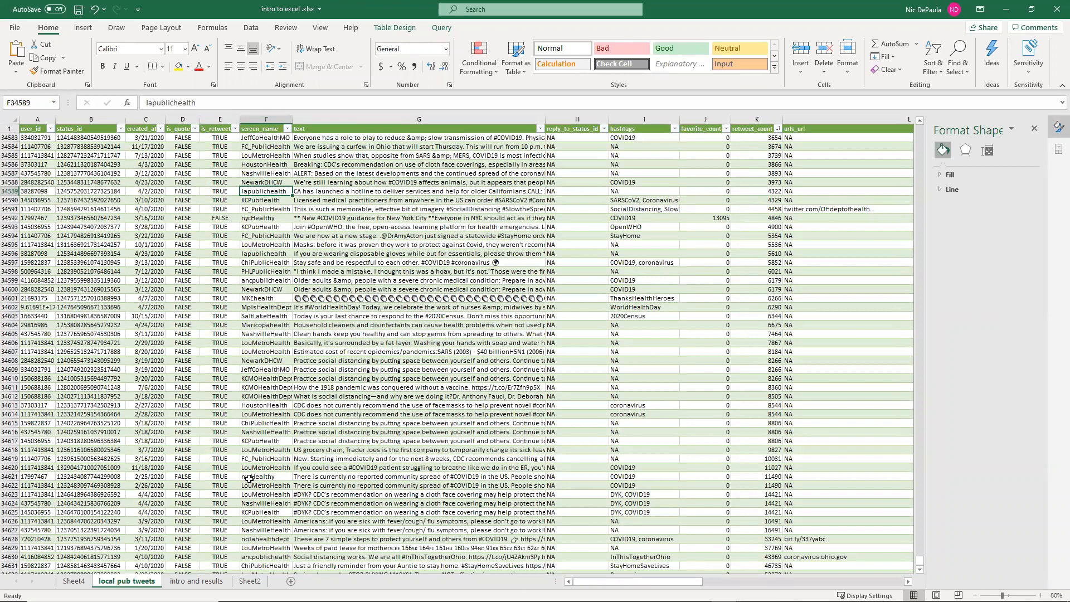
# Rename Sheet4, which holds the PivotTable, as "pivot table"
pyautogui.click(74, 580)
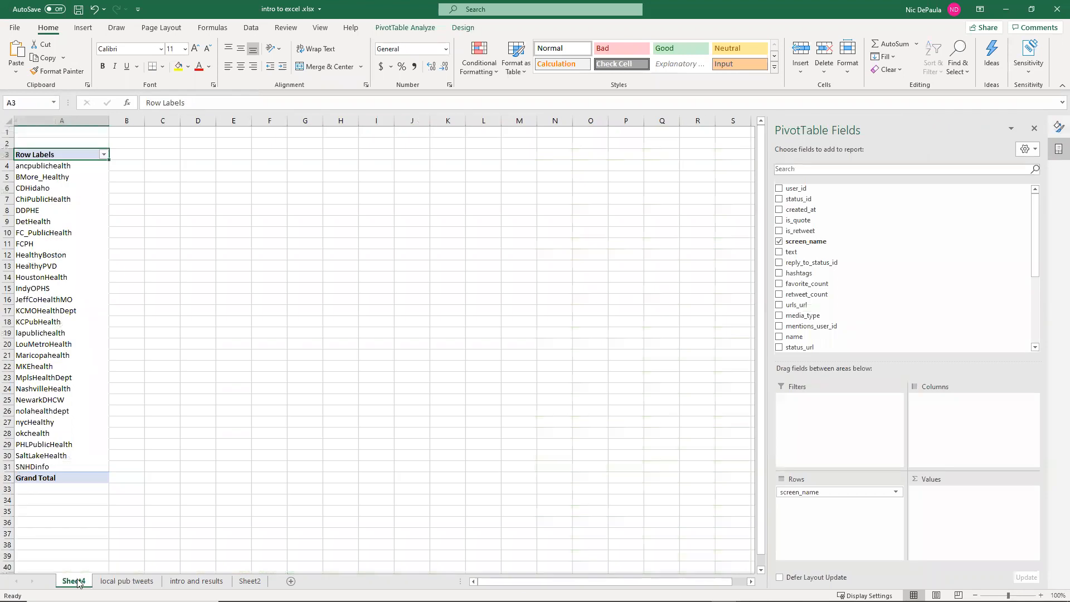
pyautogui.doubleClick(77, 581)
pyautogui.write('pivot tab')
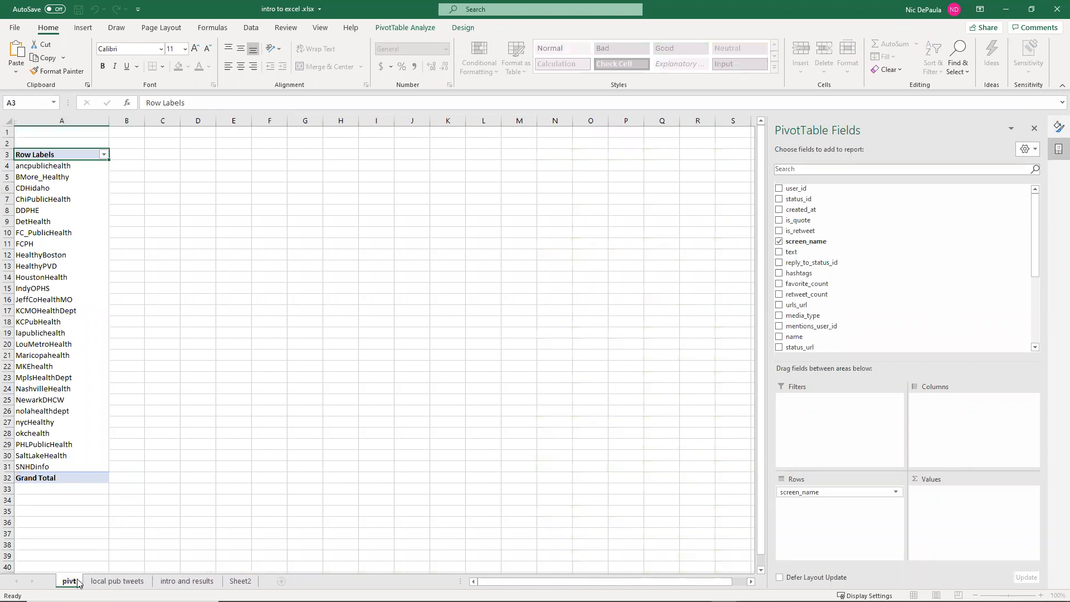
pyautogui.write('le')
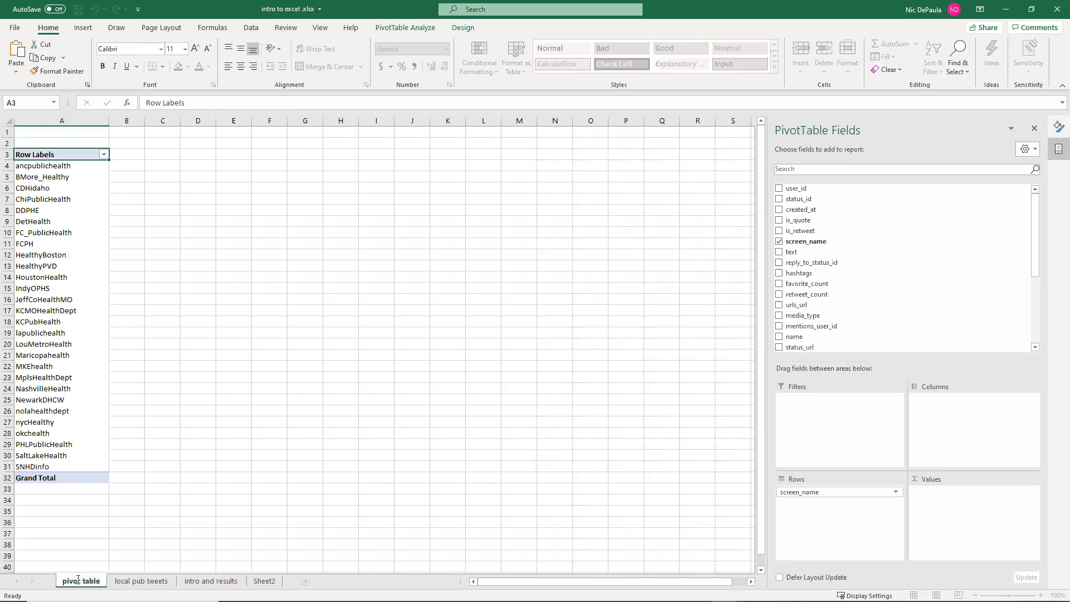
pyautogui.click(94, 554)
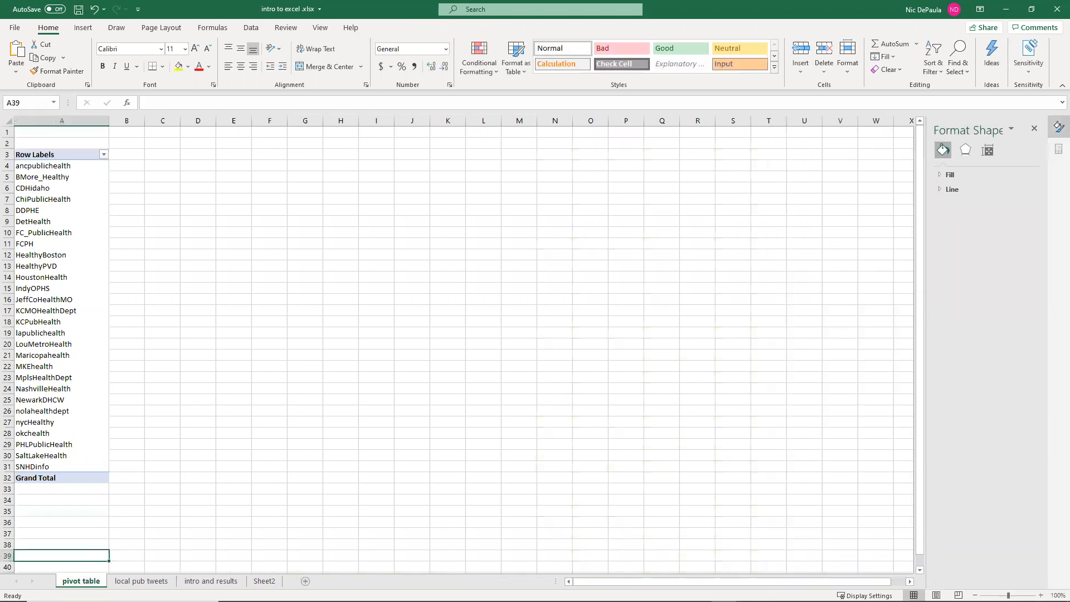
# Delete the empty Sheet2 and return to the pivot table sheet
pyautogui.click(264, 581)
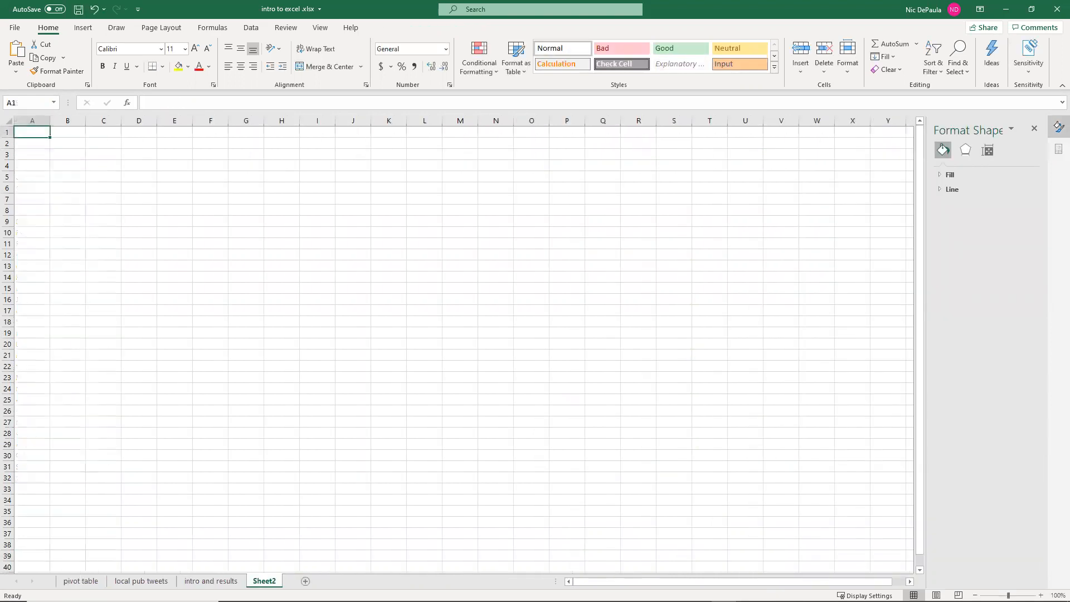
pyautogui.rightClick(264, 581)
pyautogui.click(304, 450)
pyautogui.click(122, 583)
pyautogui.click(99, 583)
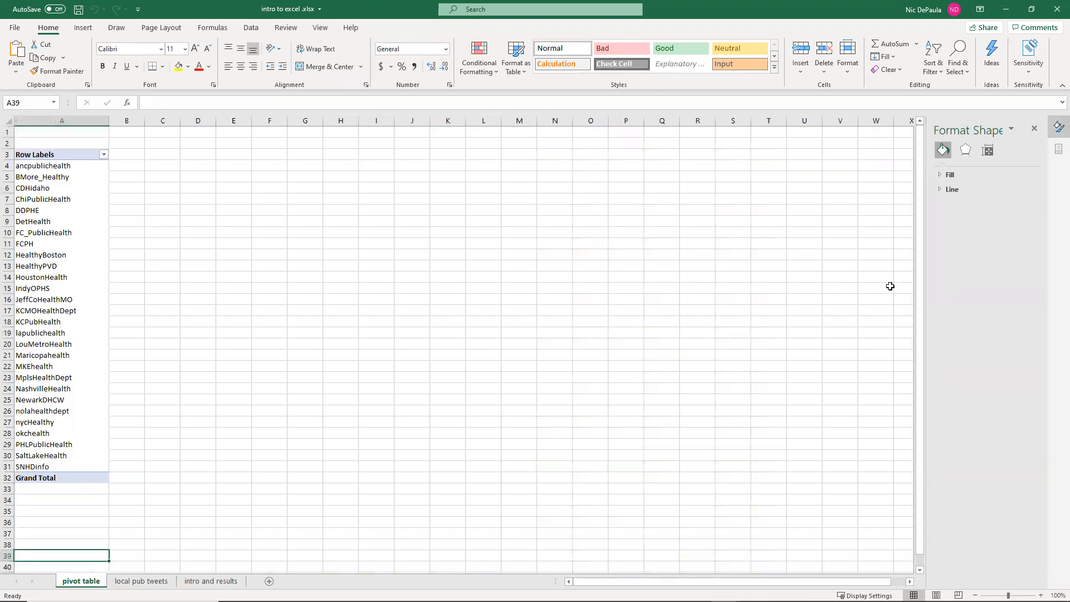
# Reselect the PivotTable to bring back its field list and add favorite_count as a summed value per screen name
pyautogui.moveTo(927, 289); pyautogui.dragTo(803, 289)
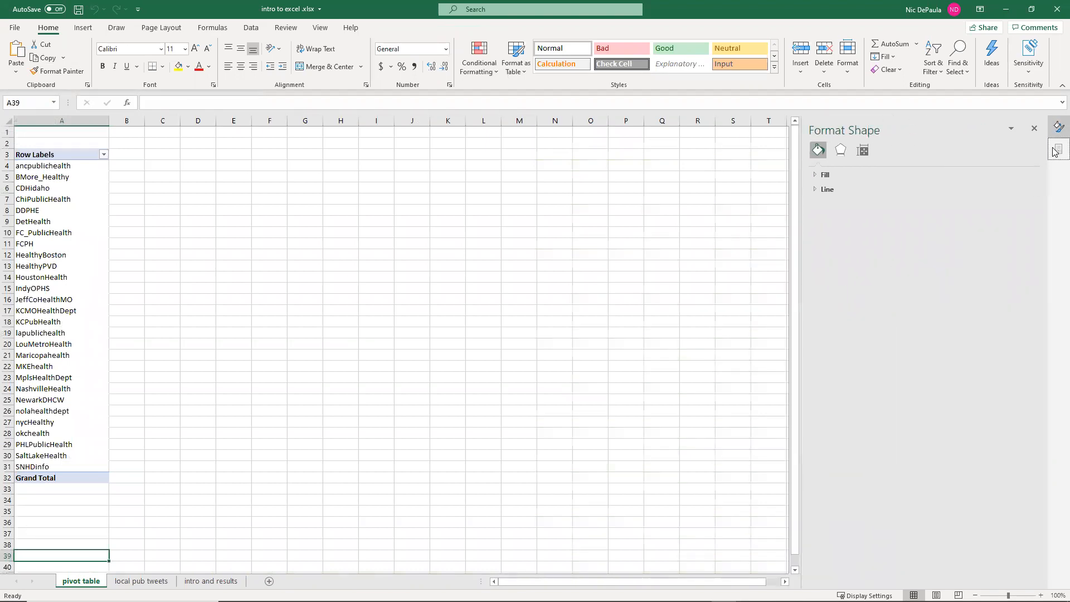
pyautogui.click(538, 332)
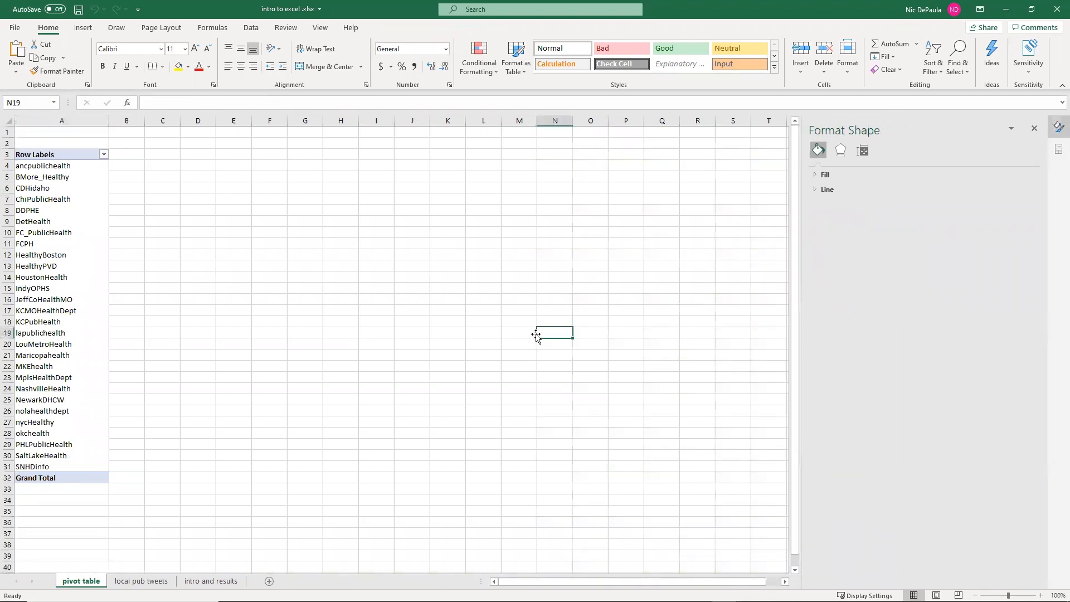
pyautogui.click(60, 177)
pyautogui.click(67, 154)
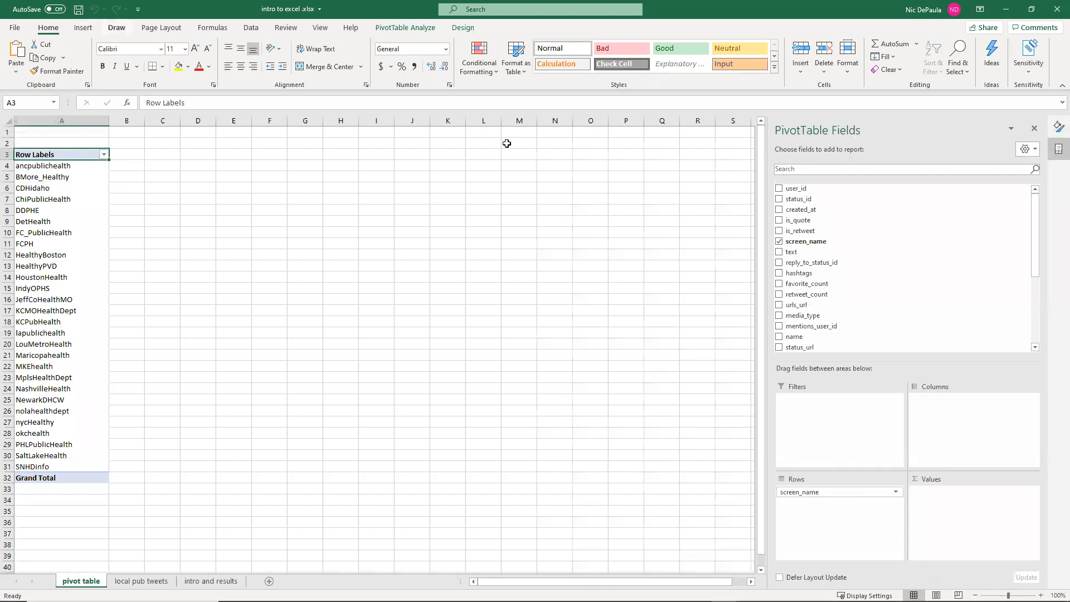
pyautogui.click(395, 29)
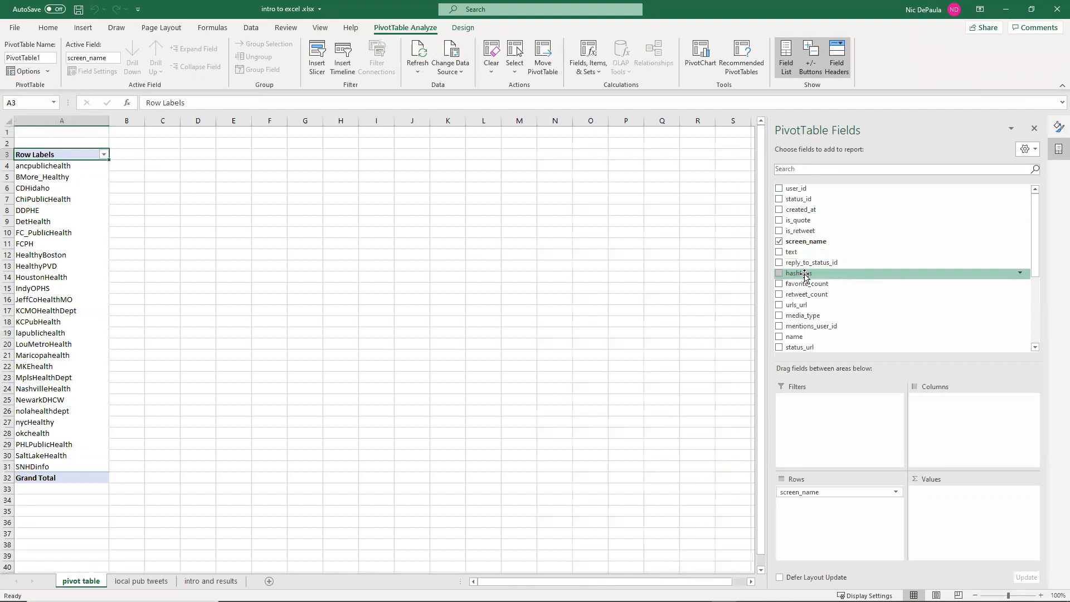
pyautogui.click(780, 285)
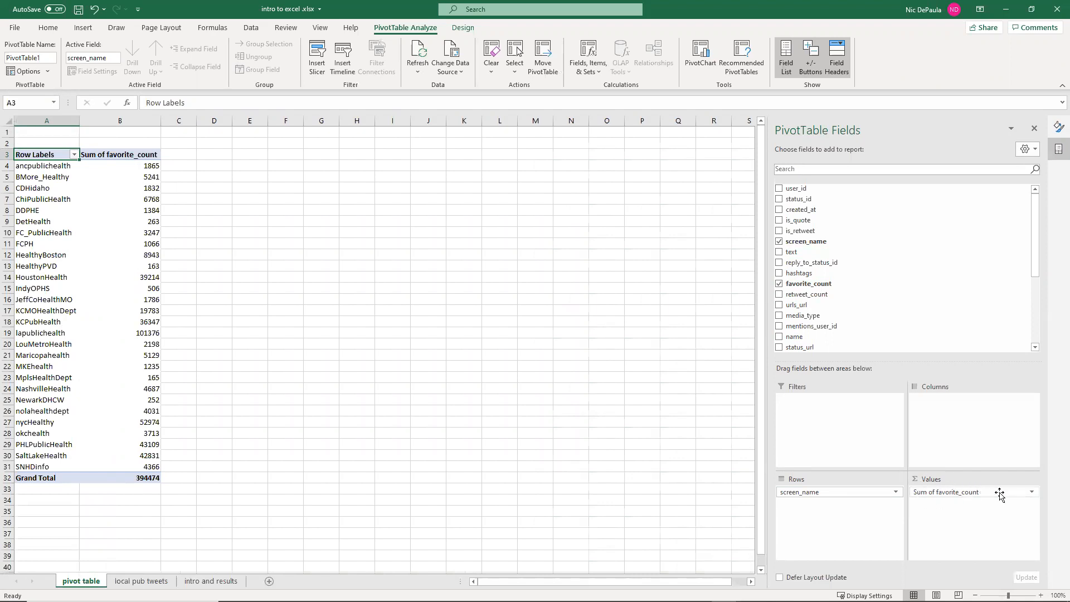
pyautogui.click(138, 169)
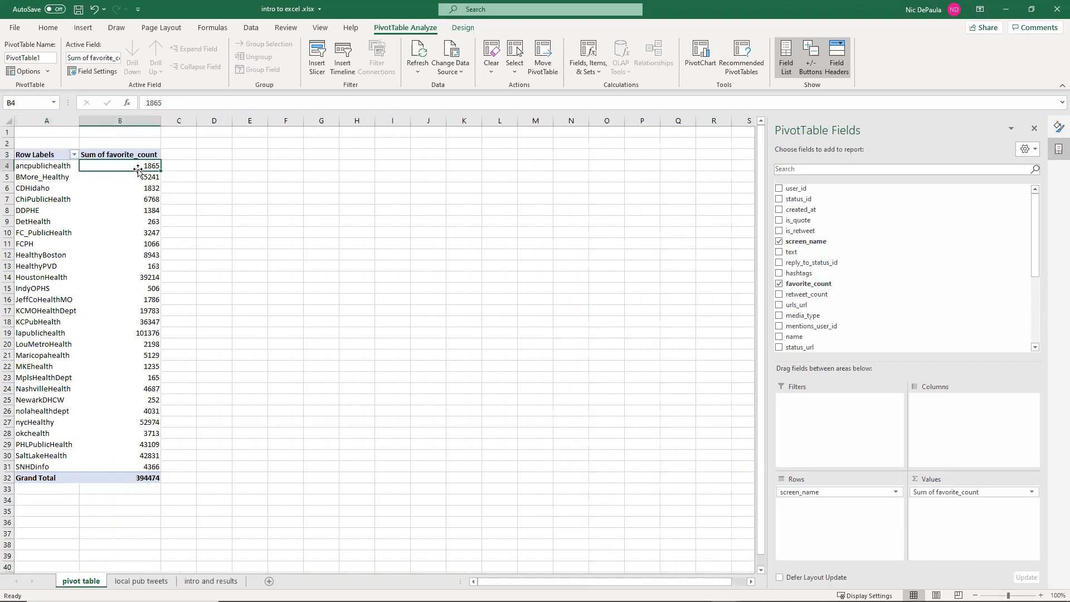
# Examine the summed favorite counts beside each screen name in the PivotTable
pyautogui.click(46, 166)
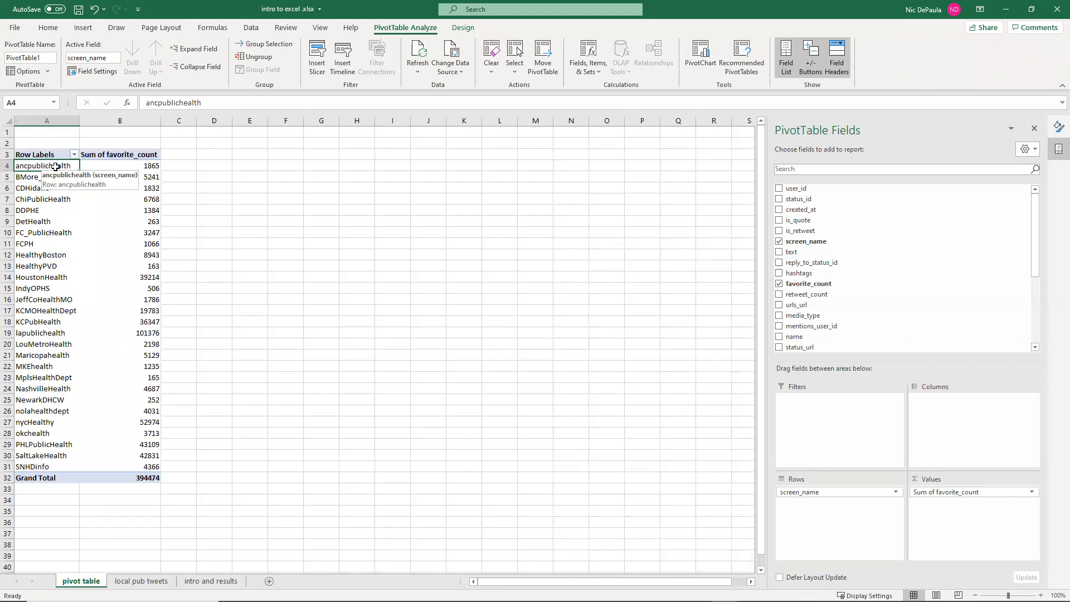
pyautogui.click(223, 163)
pyautogui.click(134, 163)
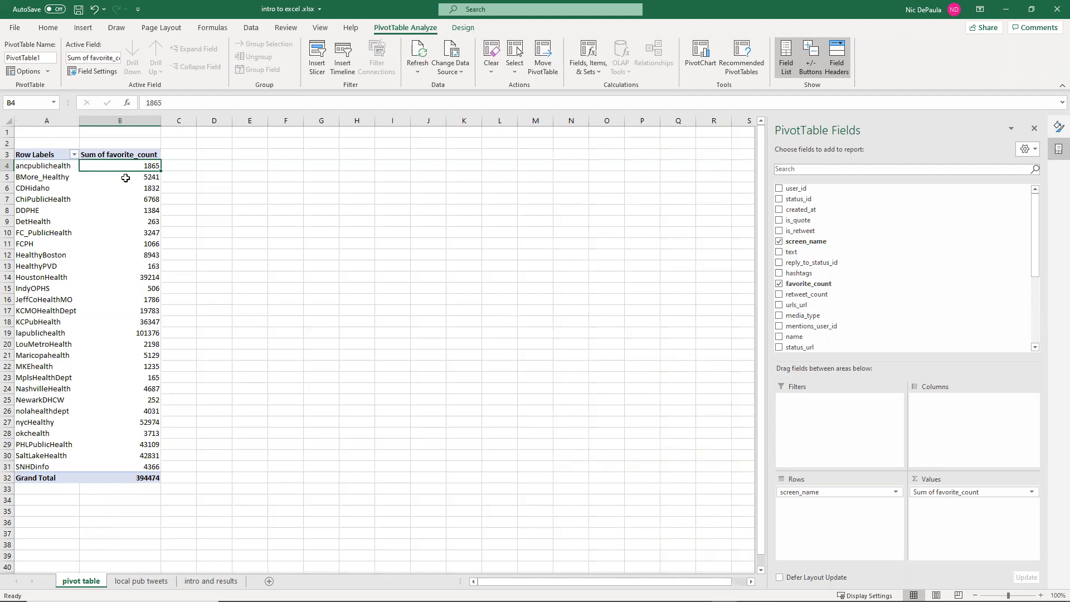
pyautogui.click(124, 178)
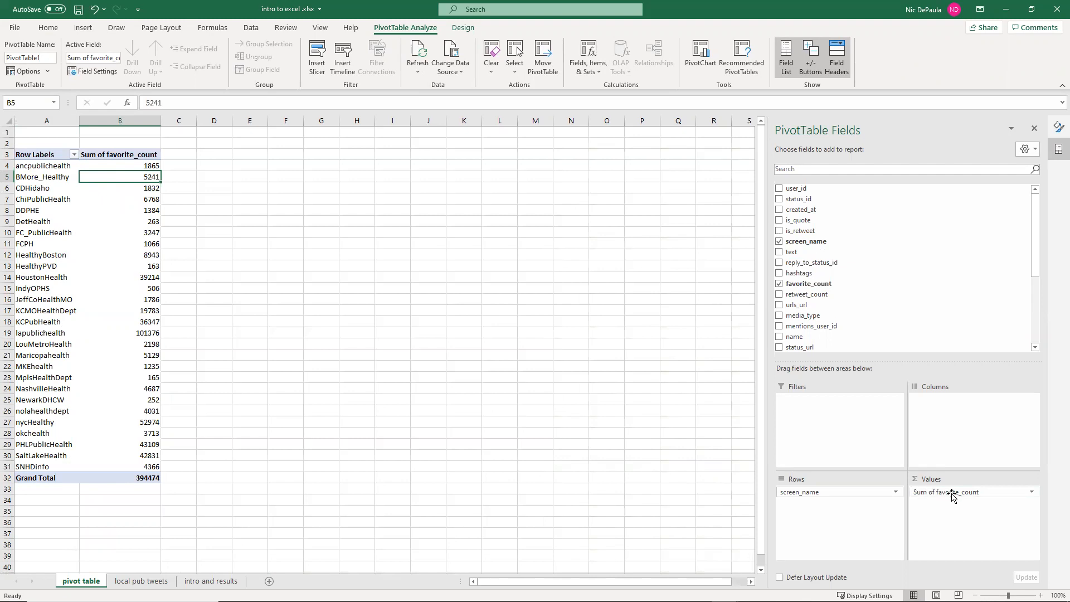
pyautogui.click(203, 202)
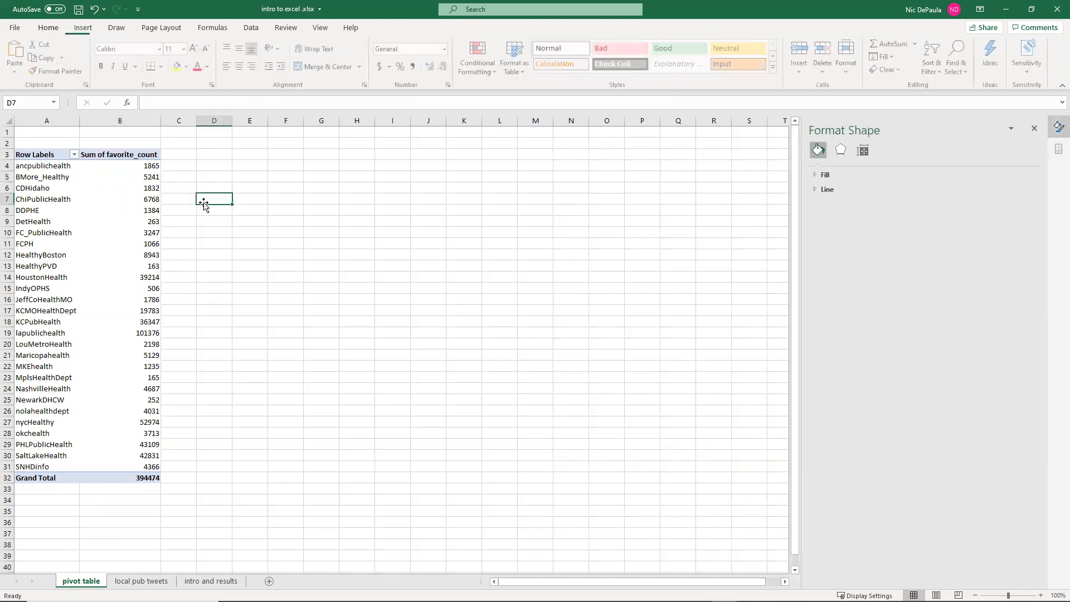
pyautogui.click(150, 199)
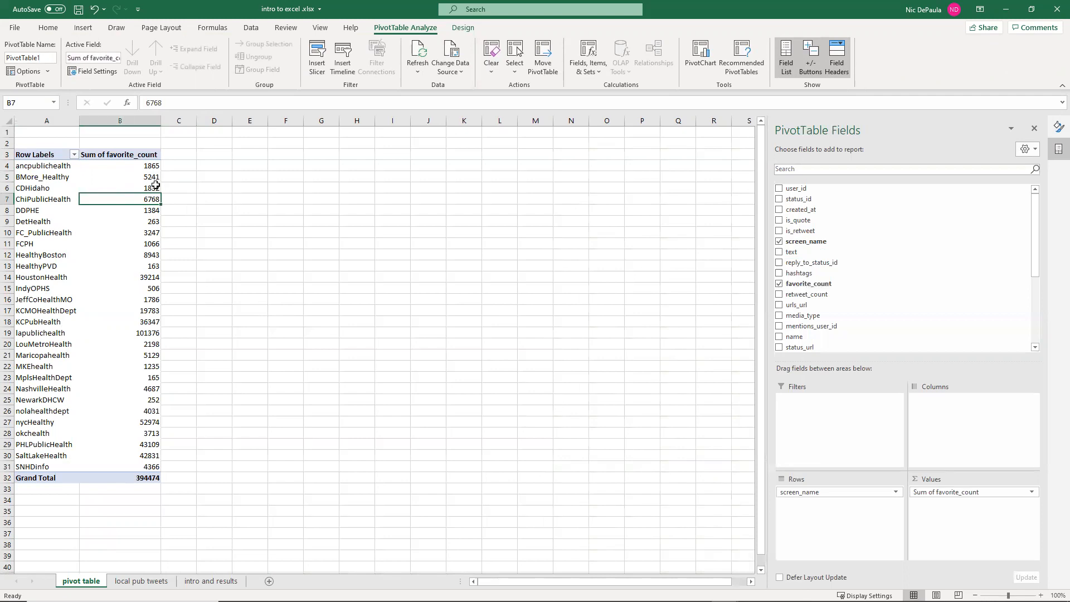
pyautogui.click(222, 210)
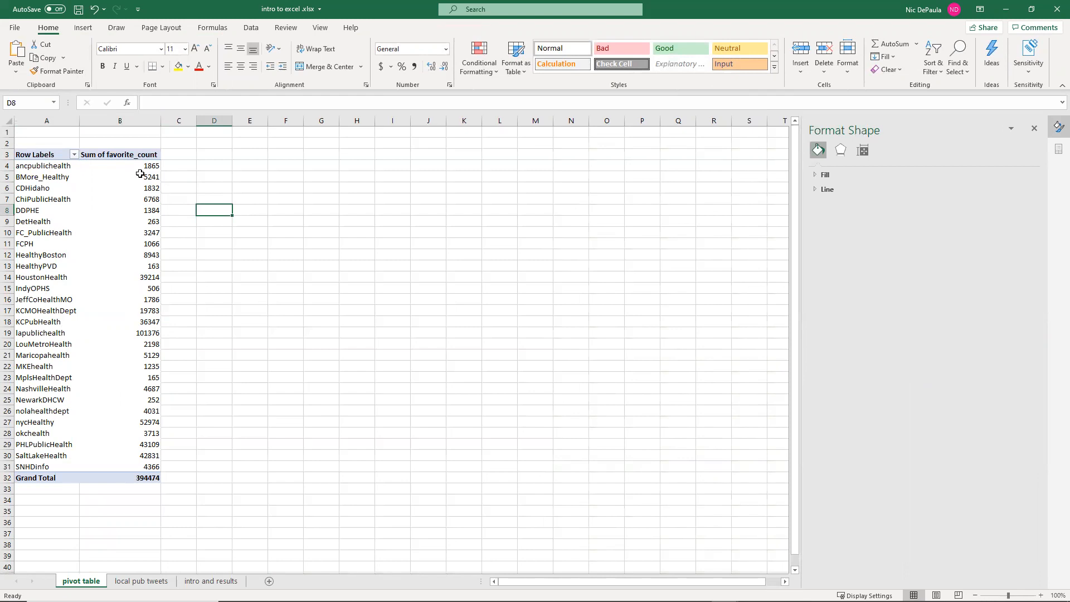
pyautogui.click(118, 156)
# Sort the PivotTable's row labels A to Z, trying the Z to A order in between
pyautogui.click(57, 154)
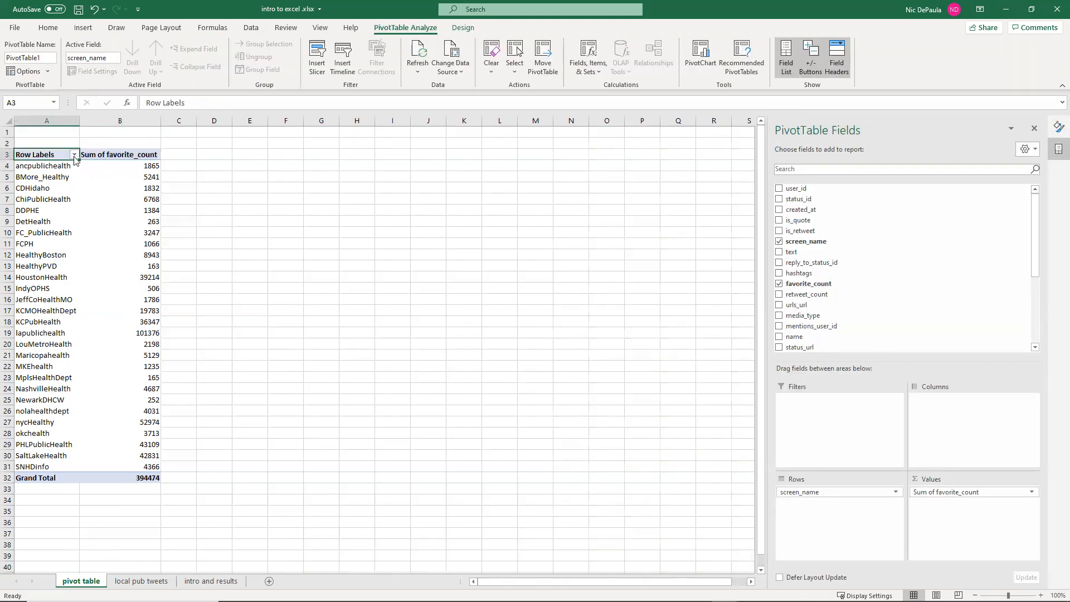
pyautogui.click(74, 155)
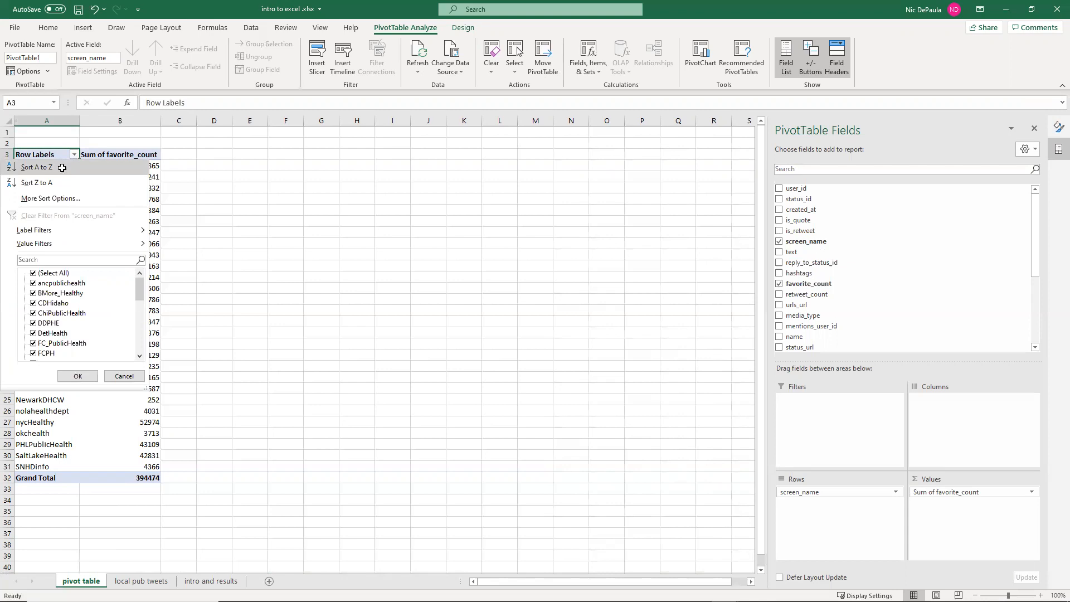
pyautogui.click(61, 168)
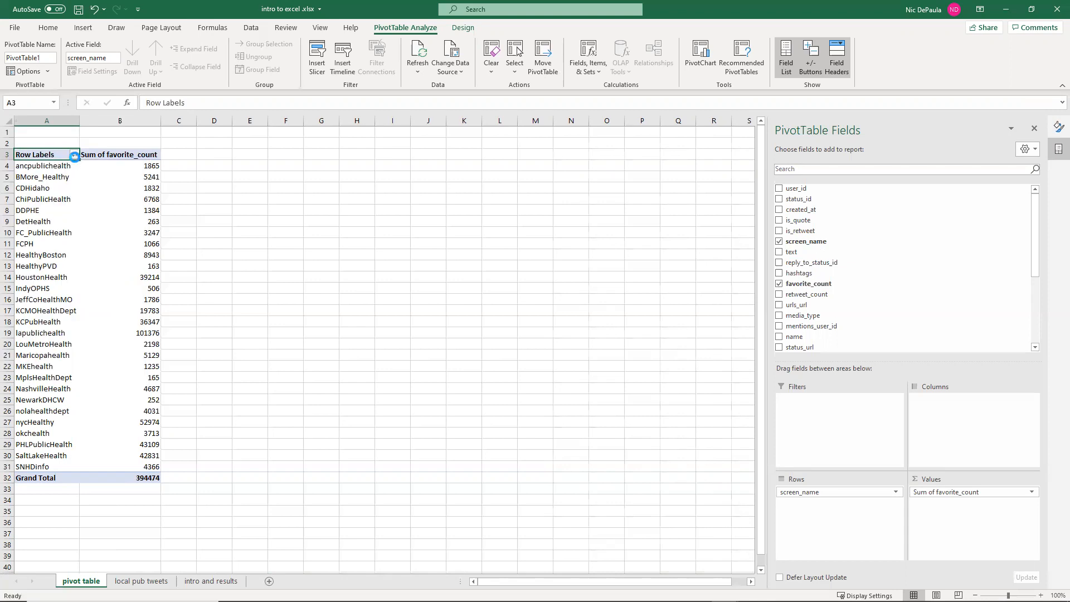
pyautogui.click(74, 155)
pyautogui.click(62, 185)
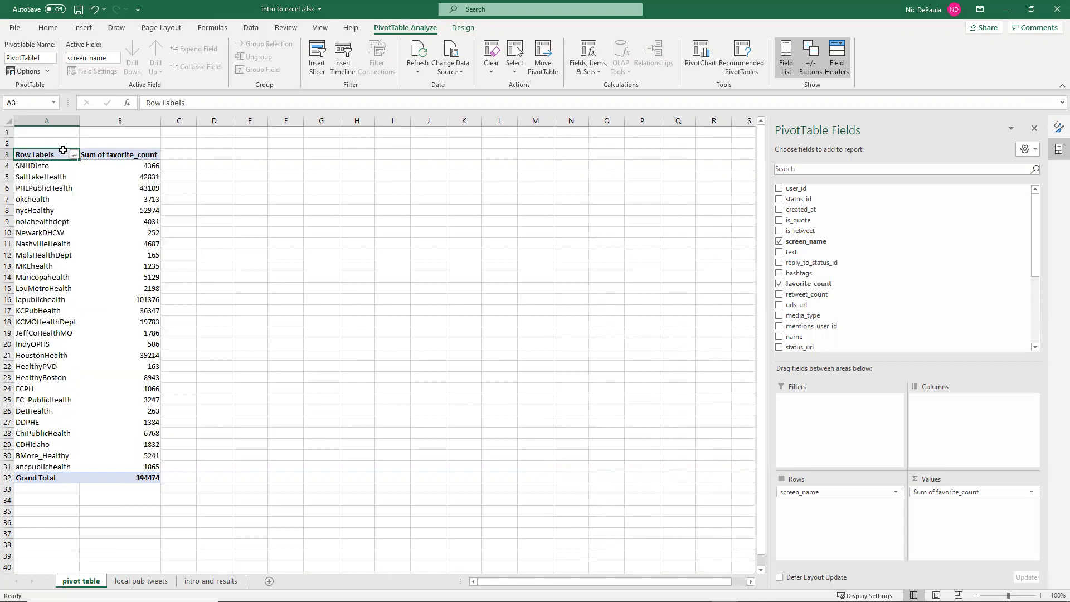
pyautogui.click(74, 155)
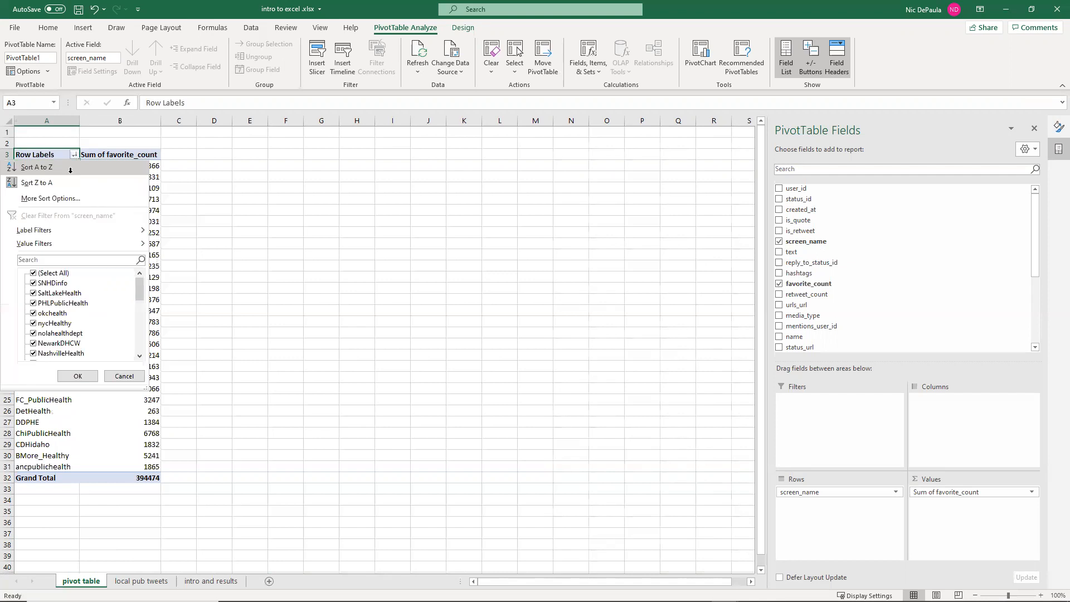
pyautogui.click(70, 168)
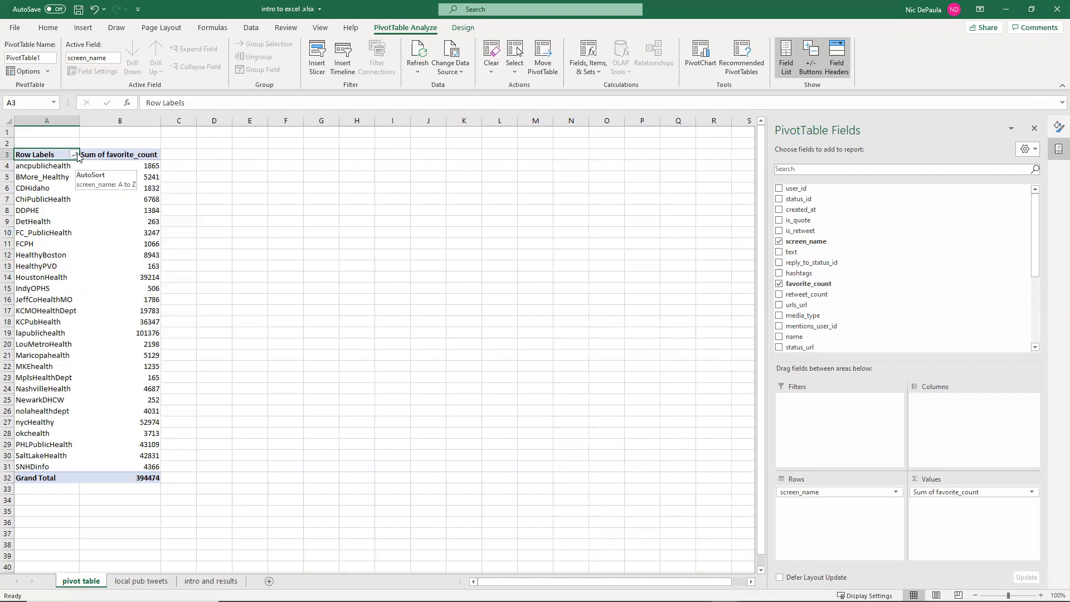
# Reverse the row labels to Z to A, check the reordered accounts, and return them to A to Z
pyautogui.click(146, 169)
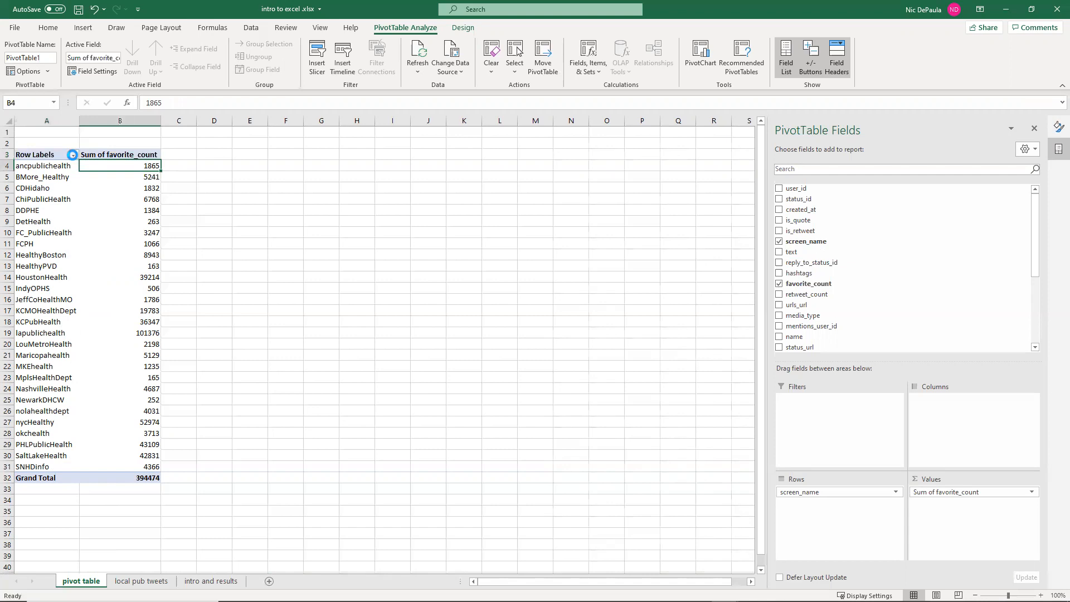
pyautogui.click(74, 155)
pyautogui.click(70, 184)
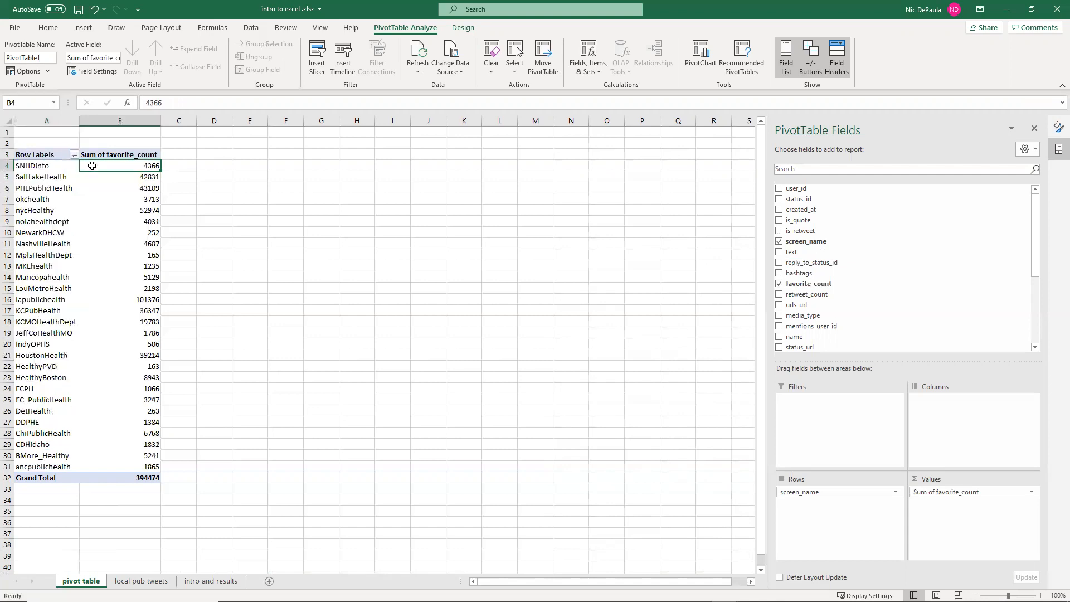
pyautogui.click(139, 468)
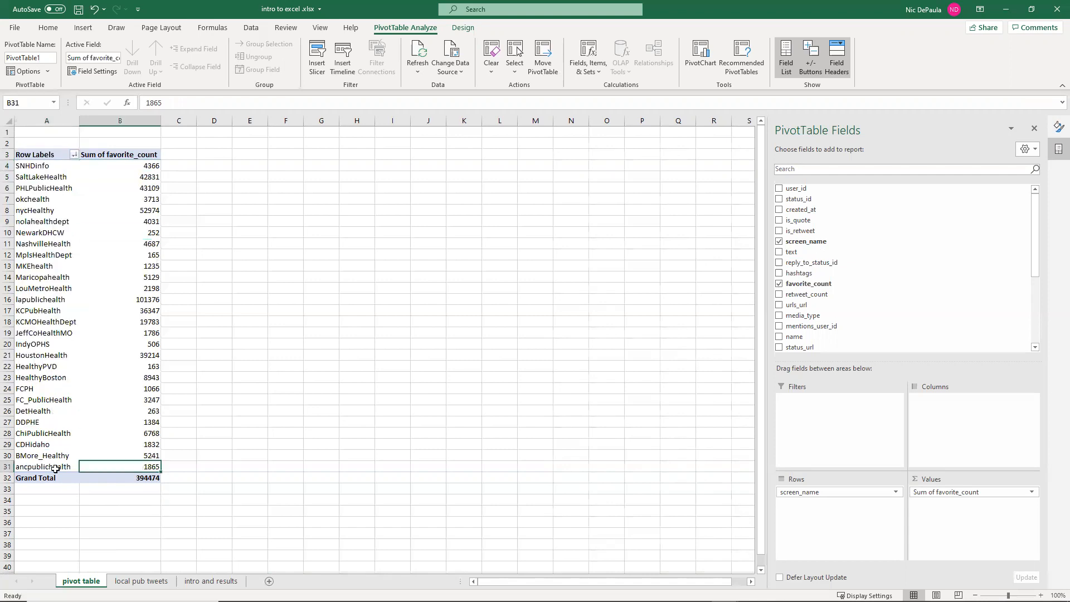
pyautogui.click(21, 454)
pyautogui.click(199, 299)
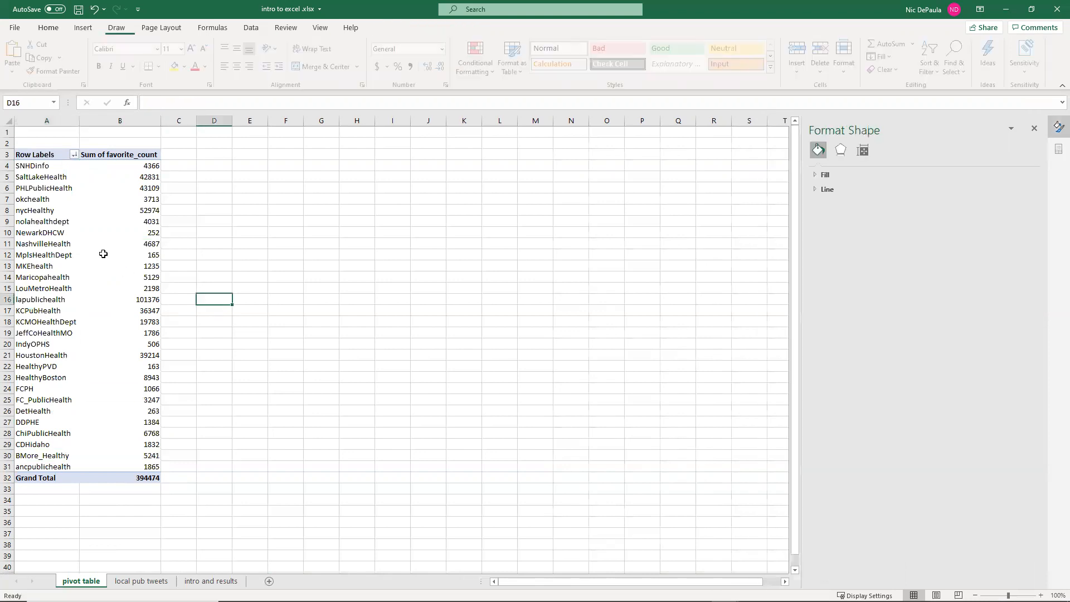
pyautogui.click(73, 155)
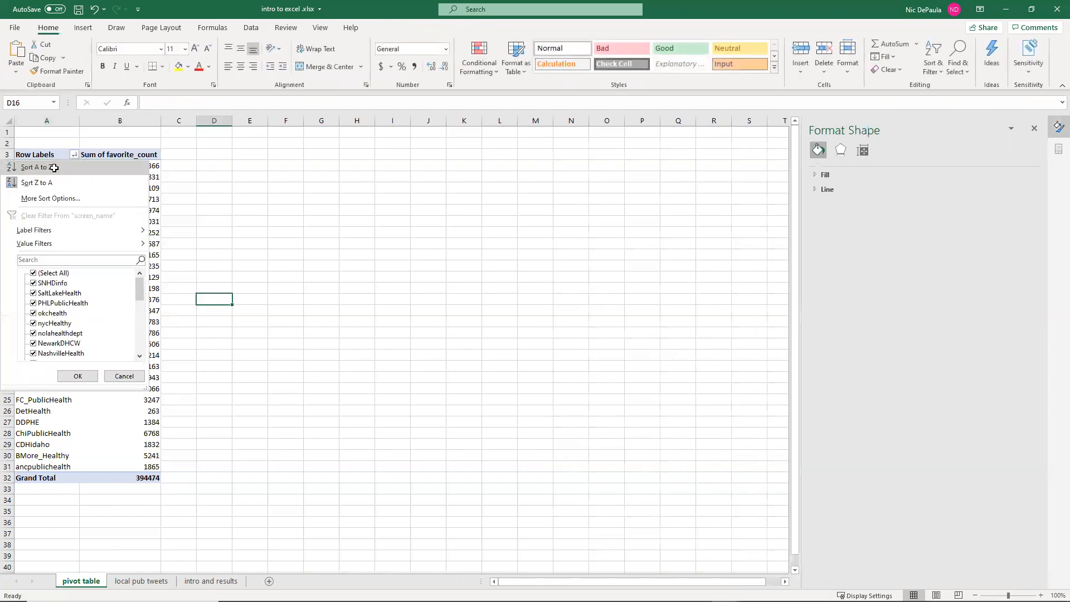
pyautogui.click(55, 168)
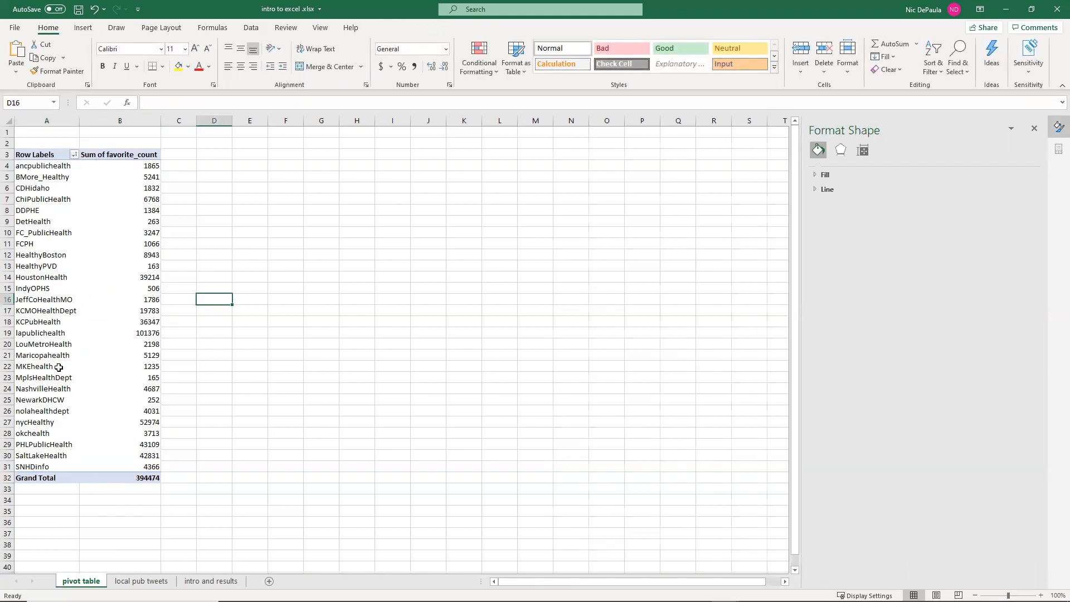
# Copy the whole PivotTable from its headers through the Grand Total row, A3:B32
pyautogui.click(137, 165)
pyautogui.click(146, 156)
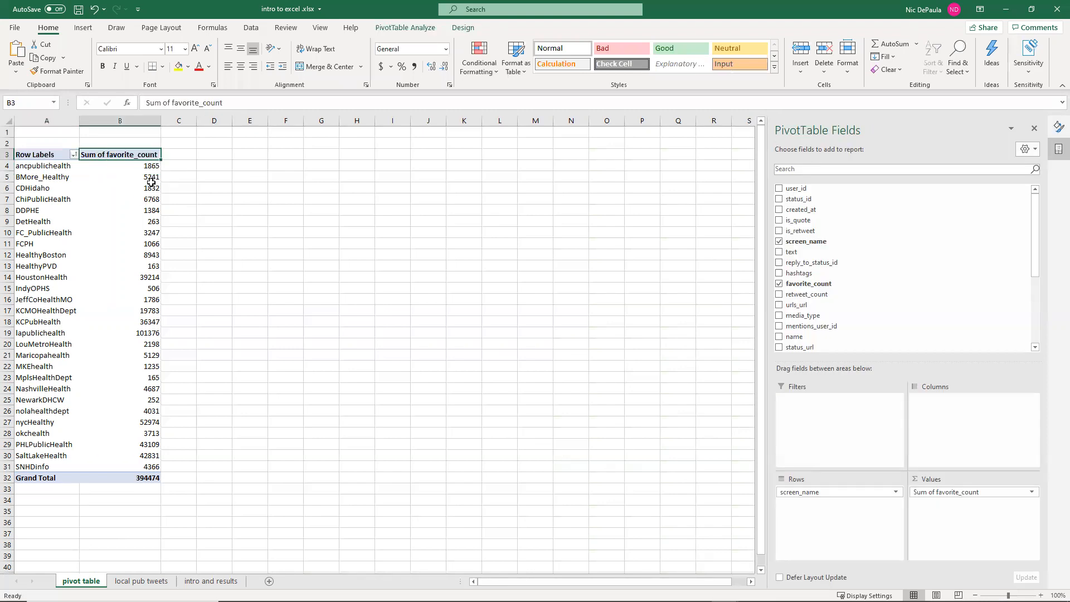
pyautogui.moveTo(35, 152)
pyautogui.mouseDown()
pyautogui.moveTo(101, 200)
pyautogui.moveTo(82, 432)
pyautogui.moveTo(86, 461)
pyautogui.moveTo(138, 476)
pyautogui.moveTo(139, 461)
pyautogui.moveTo(139, 478)
pyautogui.moveTo(45, 470)
pyautogui.moveTo(110, 487)
pyautogui.moveTo(127, 475)
pyautogui.mouseUp()
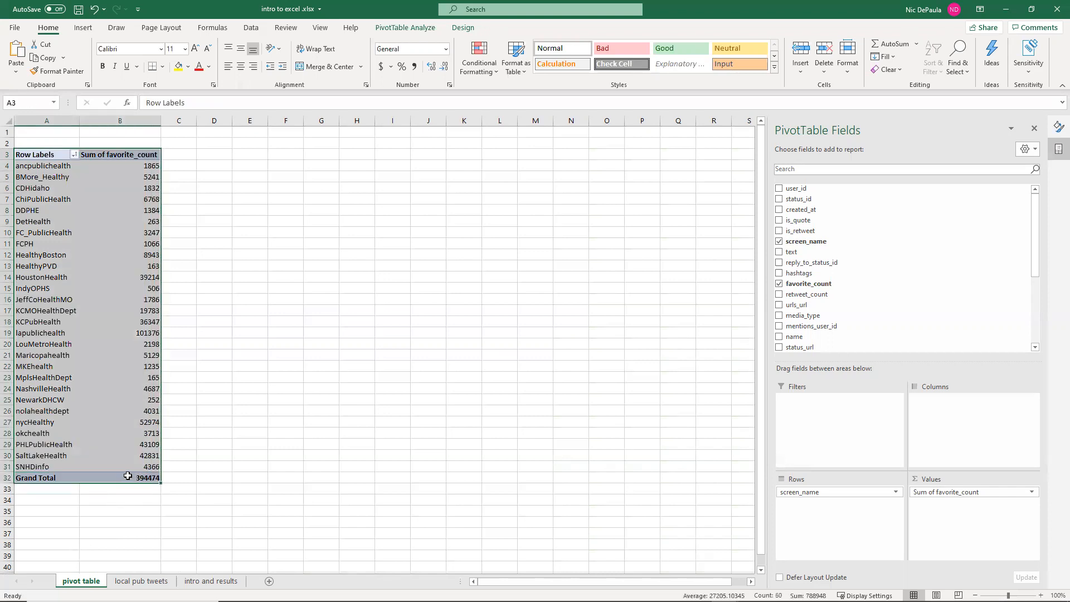
pyautogui.click(177, 356)
pyautogui.click(45, 154)
pyautogui.moveTo(45, 154); pyautogui.dragTo(153, 471)
pyautogui.click(250, 317)
pyautogui.moveTo(45, 154); pyautogui.dragTo(150, 474)
pyautogui.hotkey('ctrl', 'c')
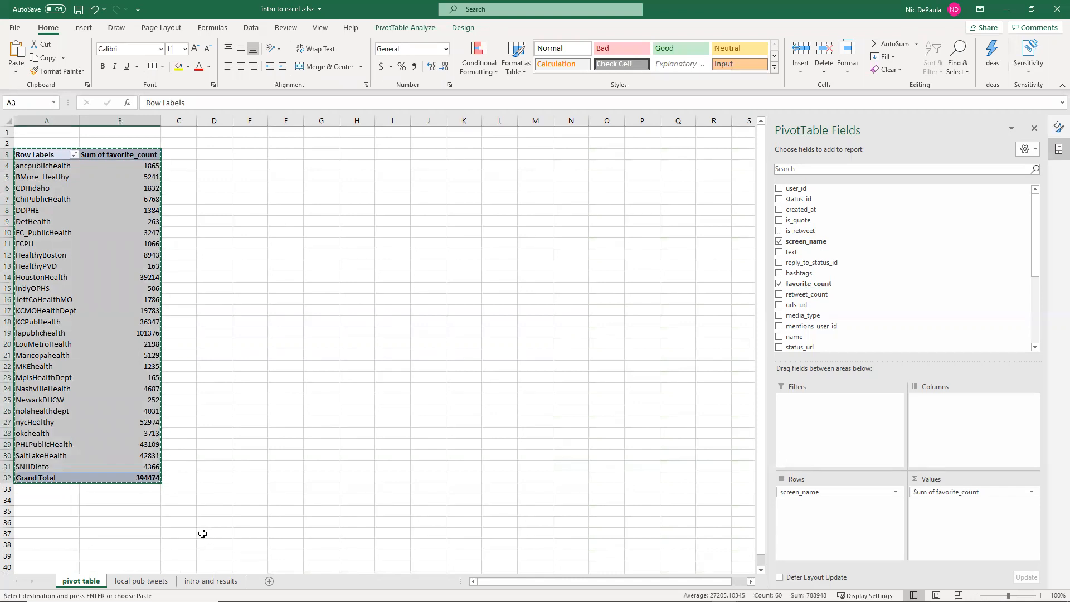
# Paste the copied table at K3 on the intro and results sheet, narrowing the Format Shape pane for room
pyautogui.click(211, 581)
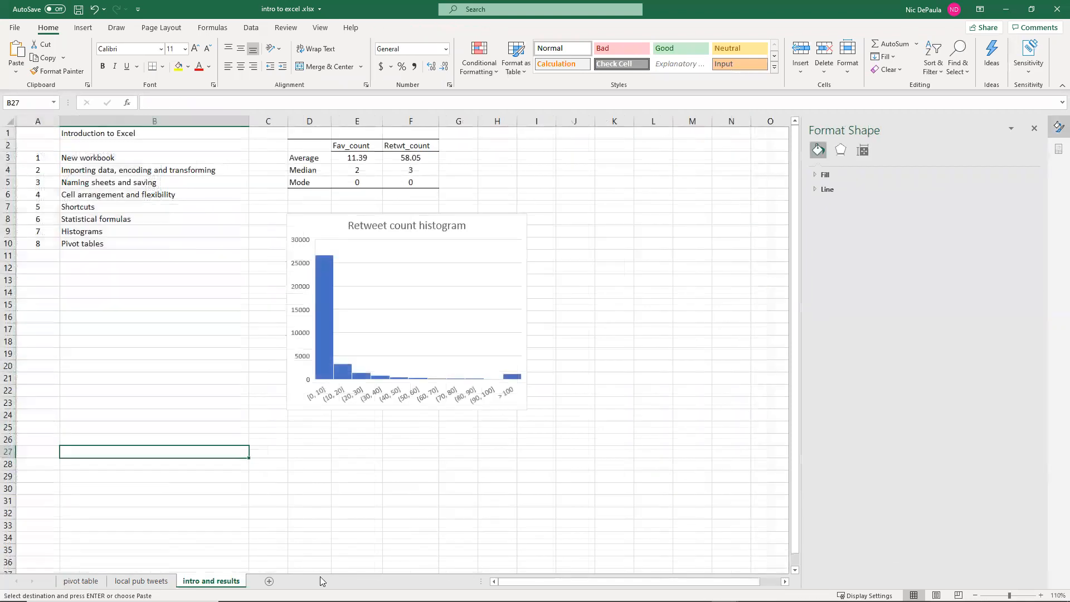
pyautogui.moveTo(798, 400); pyautogui.dragTo(992, 386)
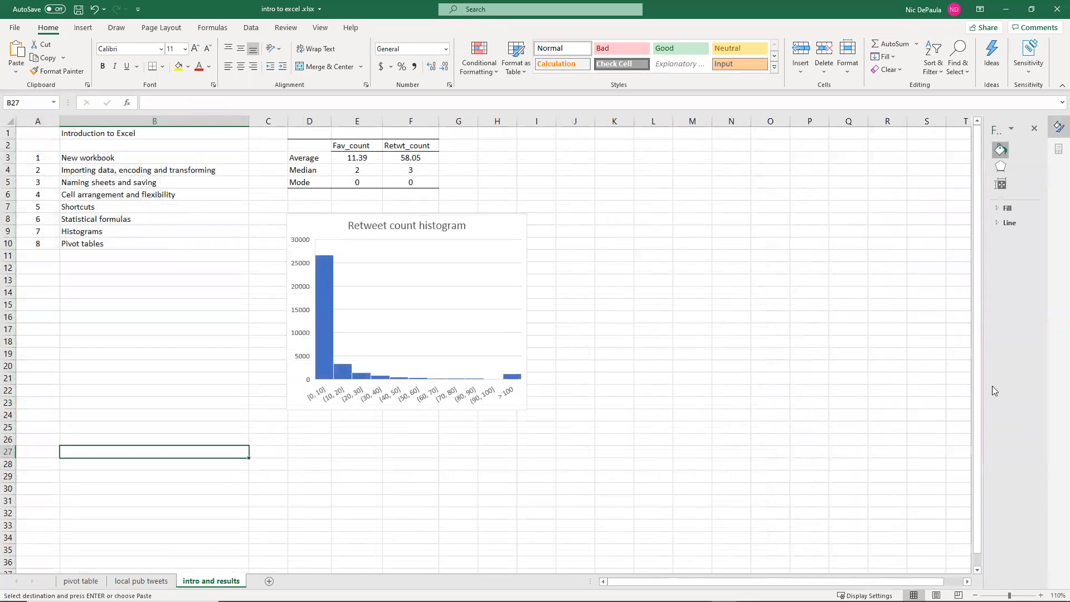
pyautogui.click(619, 156)
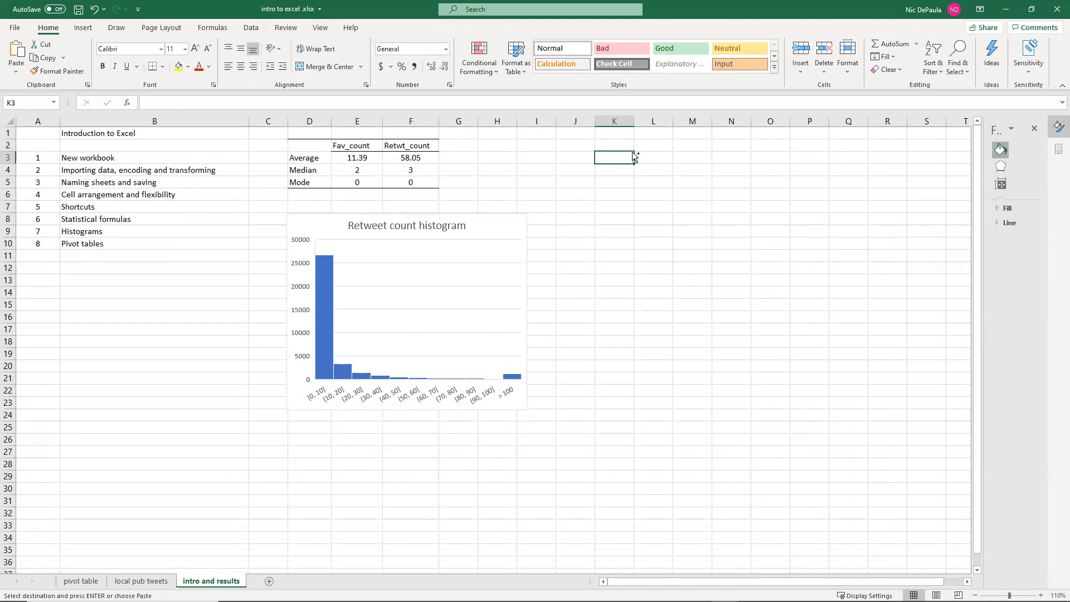
pyautogui.hotkey('ctrl', 'v')
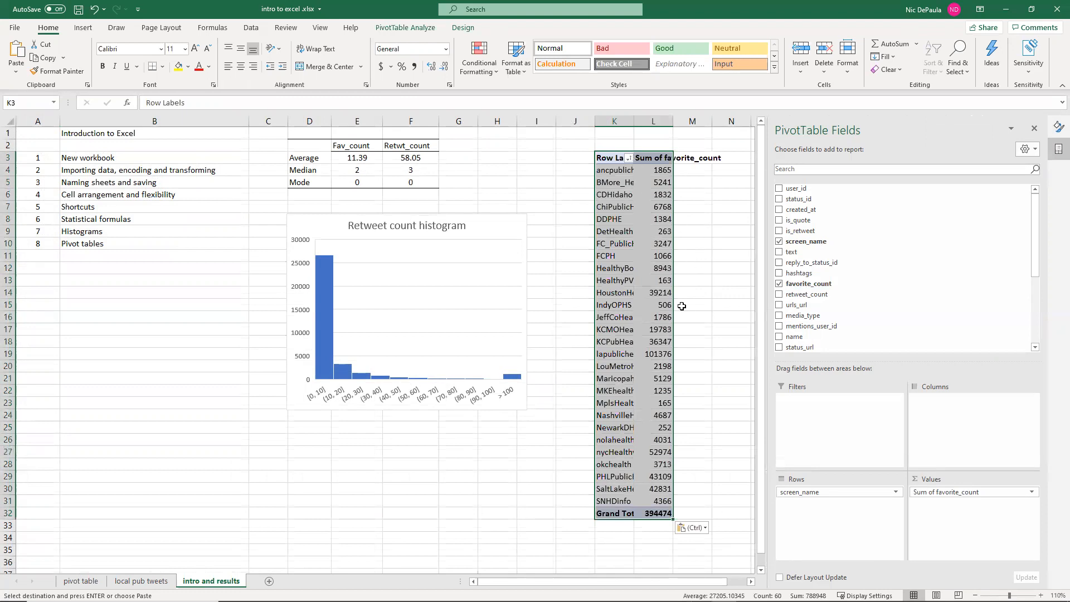
# Convert the pasted PivotTable to plain values and auto-fit columns K and L to their contents
pyautogui.click(704, 528)
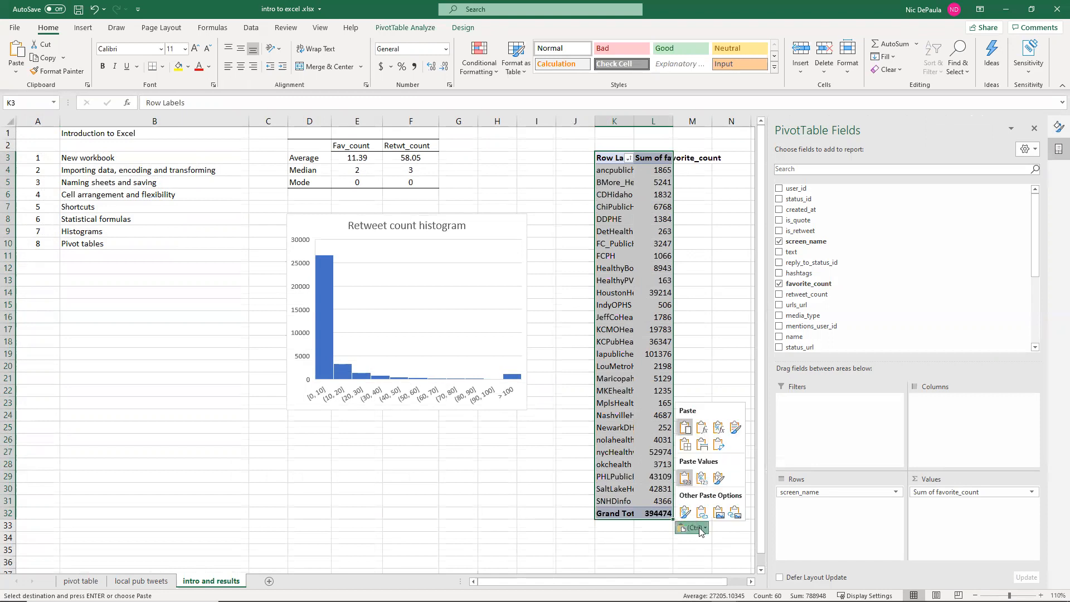
pyautogui.click(685, 478)
pyautogui.doubleClick(636, 126)
pyautogui.doubleClick(703, 121)
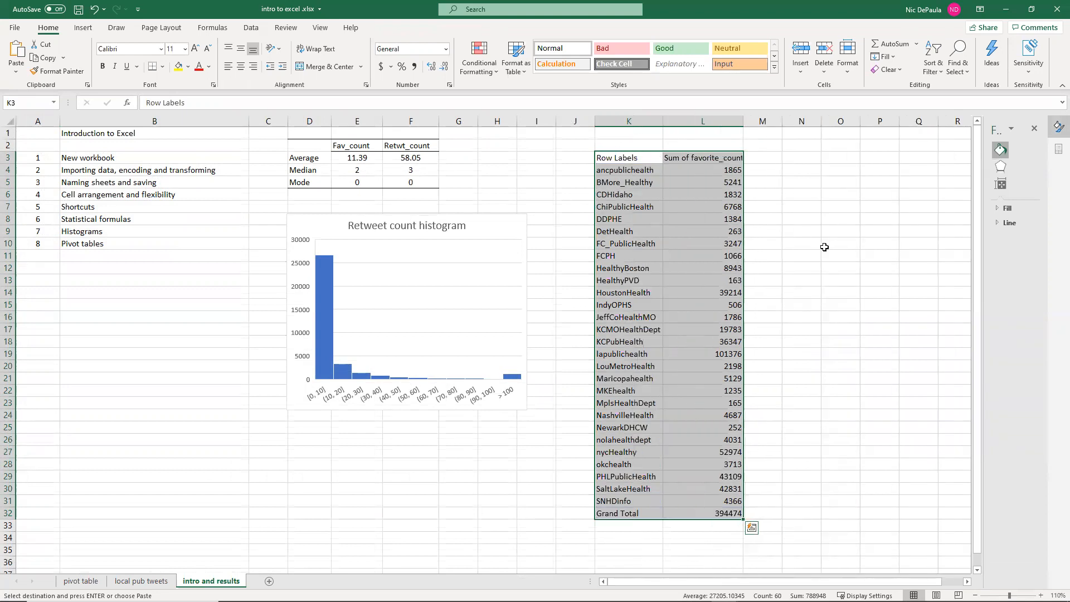
pyautogui.click(824, 247)
# Examine the pasted account rows in relation to the Grand Total row at the end of the list
pyautogui.moveTo(622, 515); pyautogui.dragTo(716, 513)
pyautogui.click(649, 535)
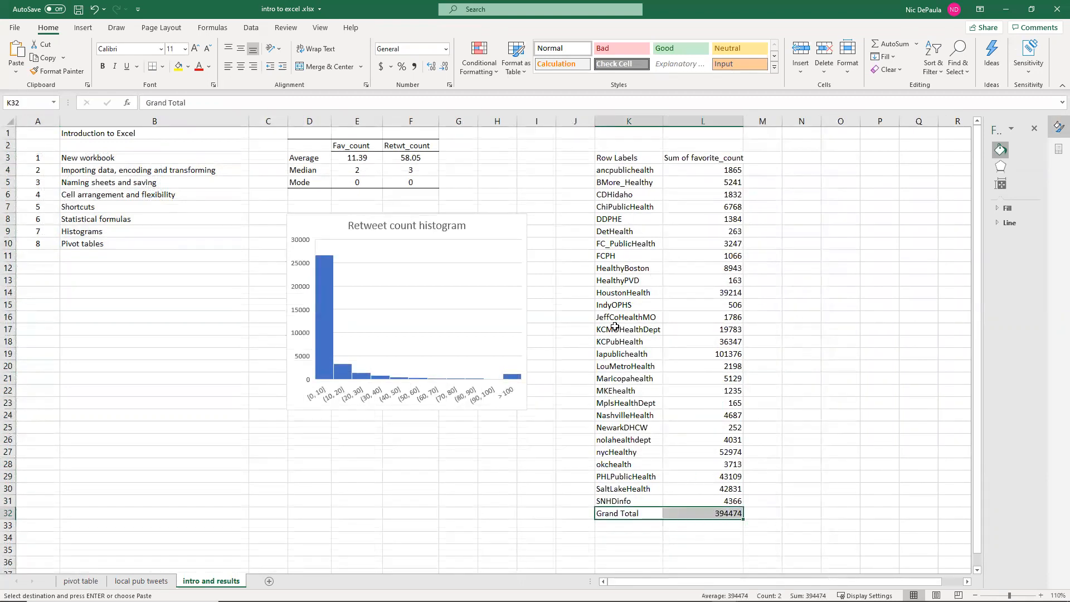
pyautogui.click(628, 486)
pyautogui.click(620, 462)
pyautogui.click(624, 451)
pyautogui.click(628, 441)
pyautogui.click(635, 411)
pyautogui.click(634, 428)
pyautogui.click(637, 464)
pyautogui.click(635, 501)
pyautogui.click(636, 515)
# Clear the Grand Total label and value from cells K32:L32
pyautogui.moveTo(722, 515); pyautogui.dragTo(625, 508)
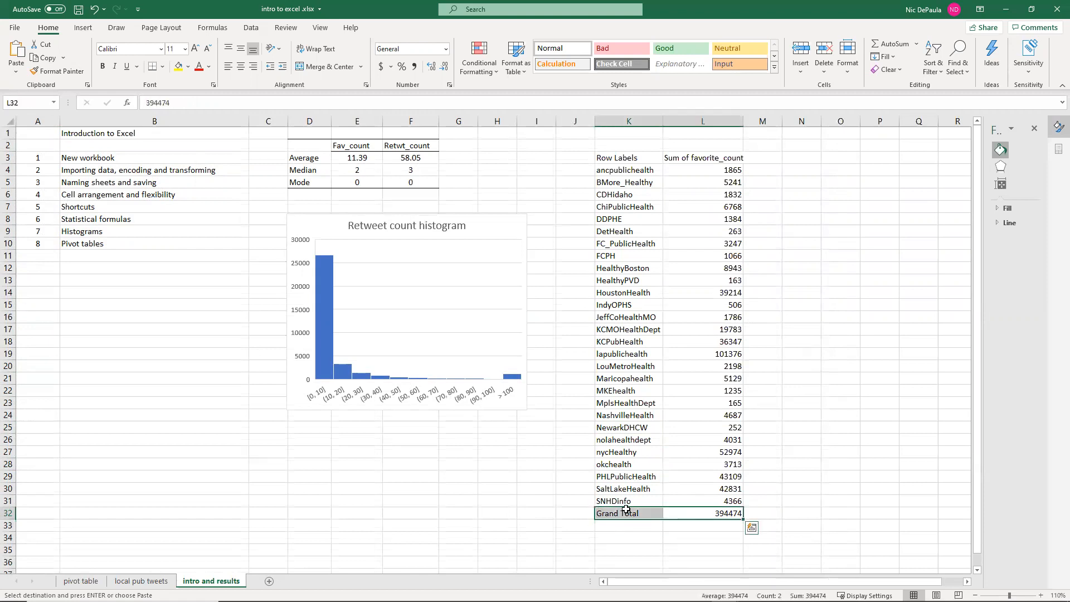
pyautogui.press('Delete')
pyautogui.click(807, 341)
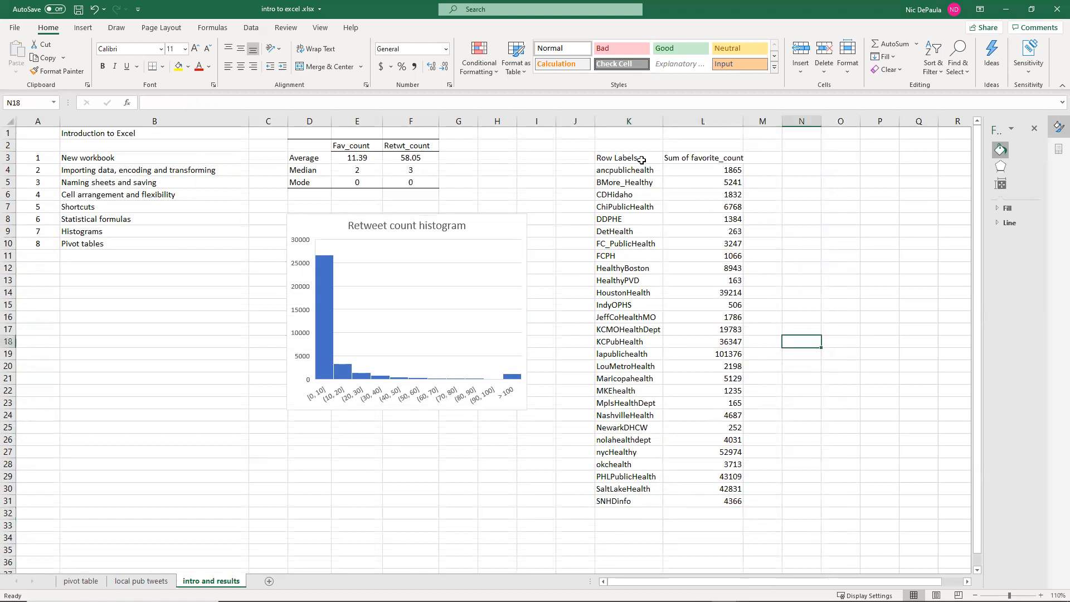
# Convert the range K3:L31 into a table with headers
pyautogui.moveTo(619, 157); pyautogui.dragTo(709, 503)
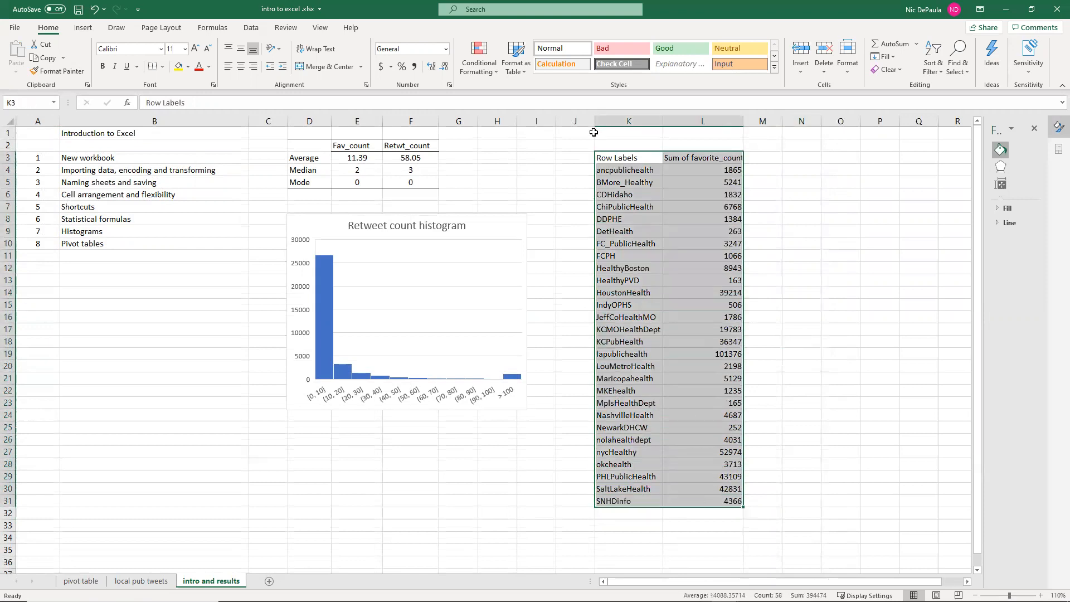
pyautogui.click(83, 28)
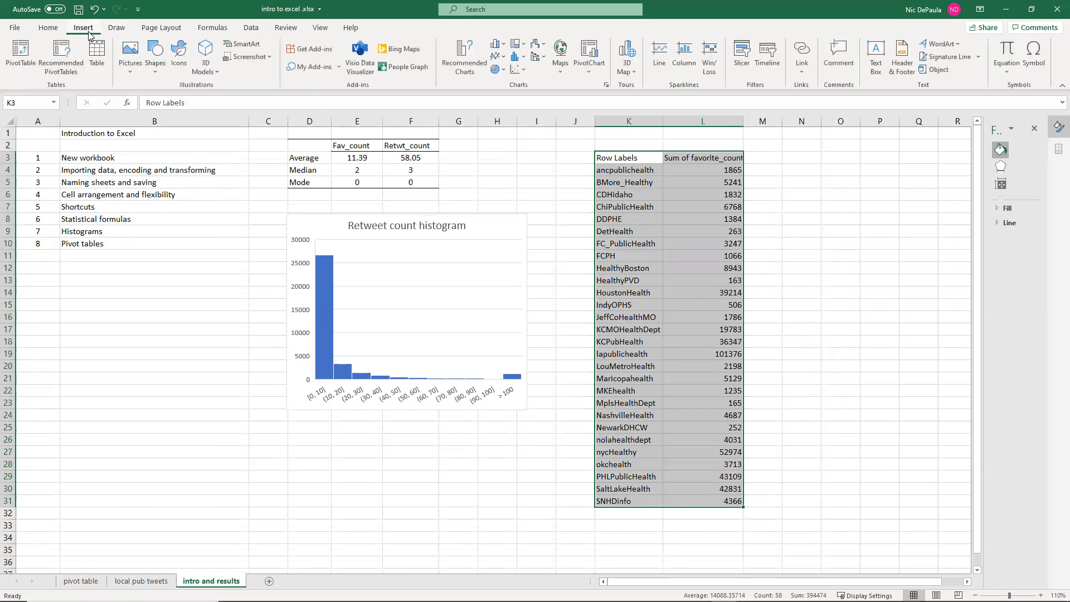
pyautogui.click(98, 62)
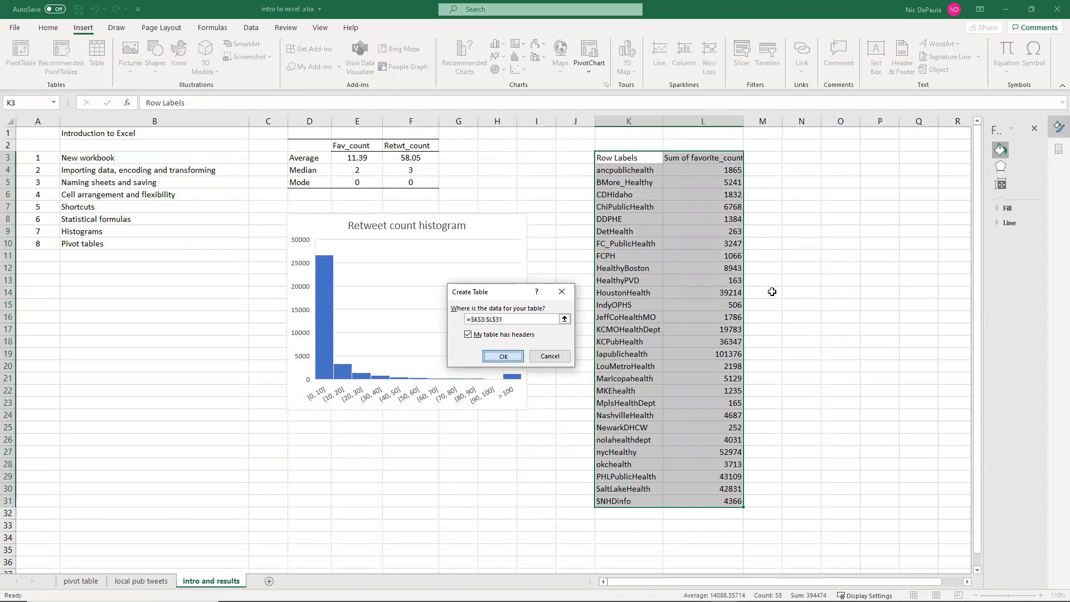
pyautogui.press('Return')
# Widen column K slightly and select the new table's header cells K3:L3
pyautogui.moveTo(665, 123); pyautogui.dragTo(679, 124)
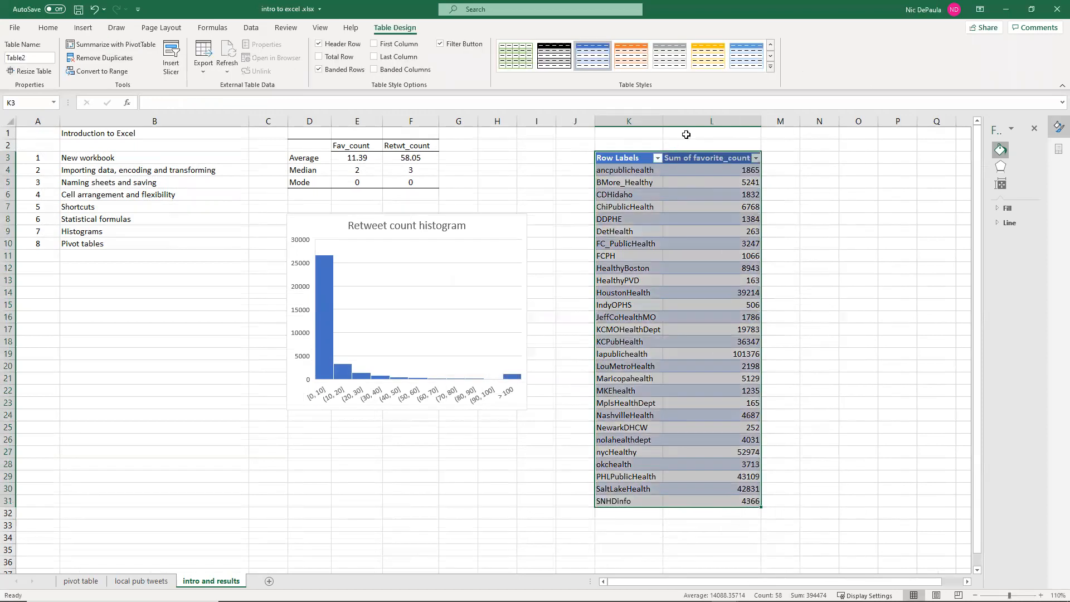
pyautogui.click(695, 194)
pyautogui.moveTo(640, 157); pyautogui.dragTo(728, 160)
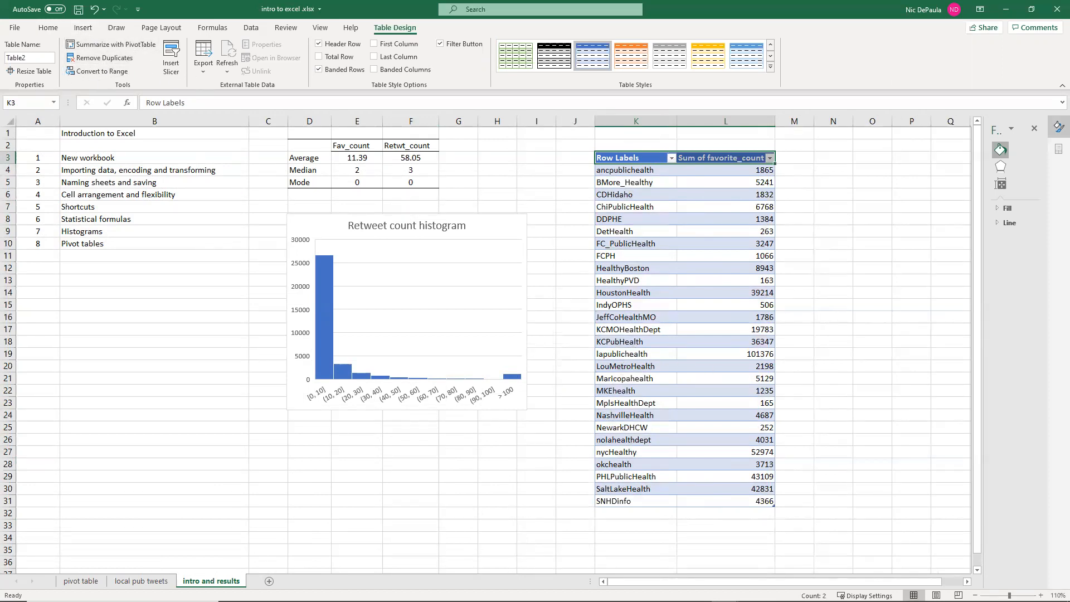
# Compare the raw tweet rows on the local pub tweets sheet with the account summary table K3:L31 on the intro and results sheet
pyautogui.click(141, 581)
pyautogui.scroll(-8, 198, 213)
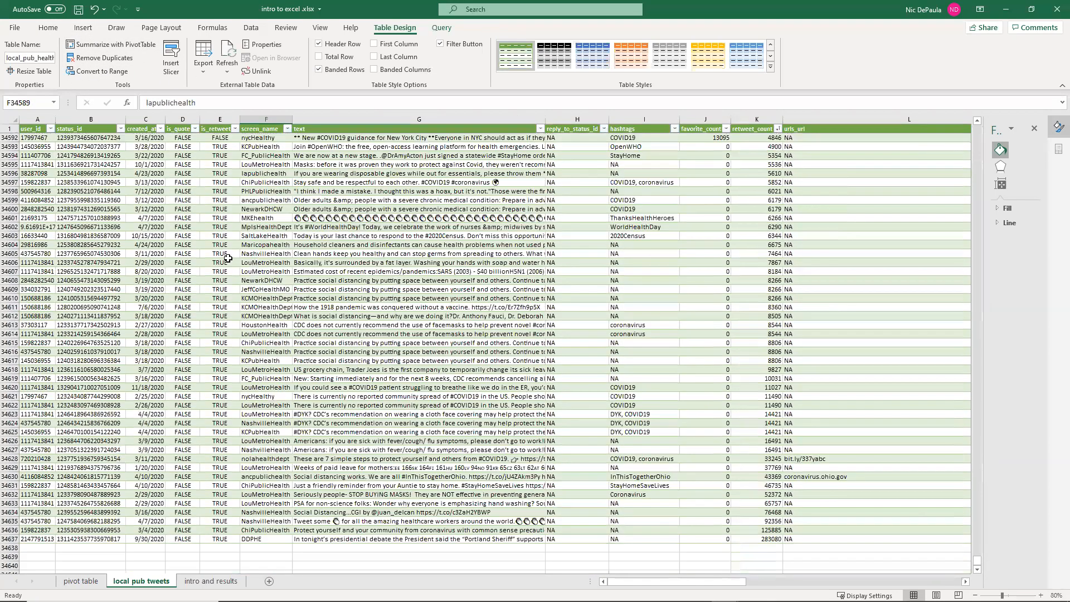
pyautogui.scroll(20, 346, 286)
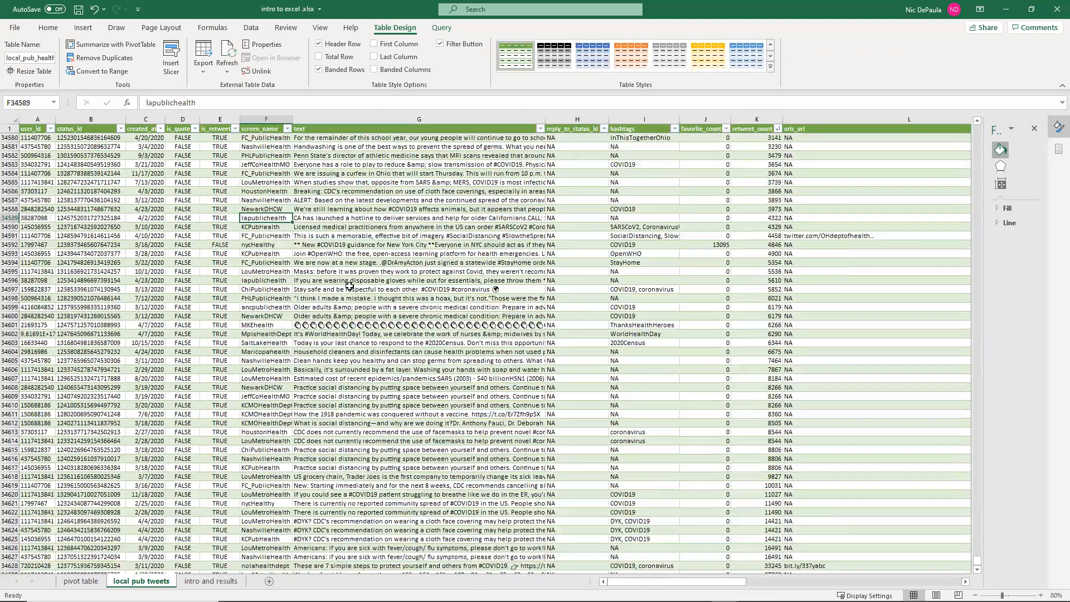
pyautogui.click(210, 581)
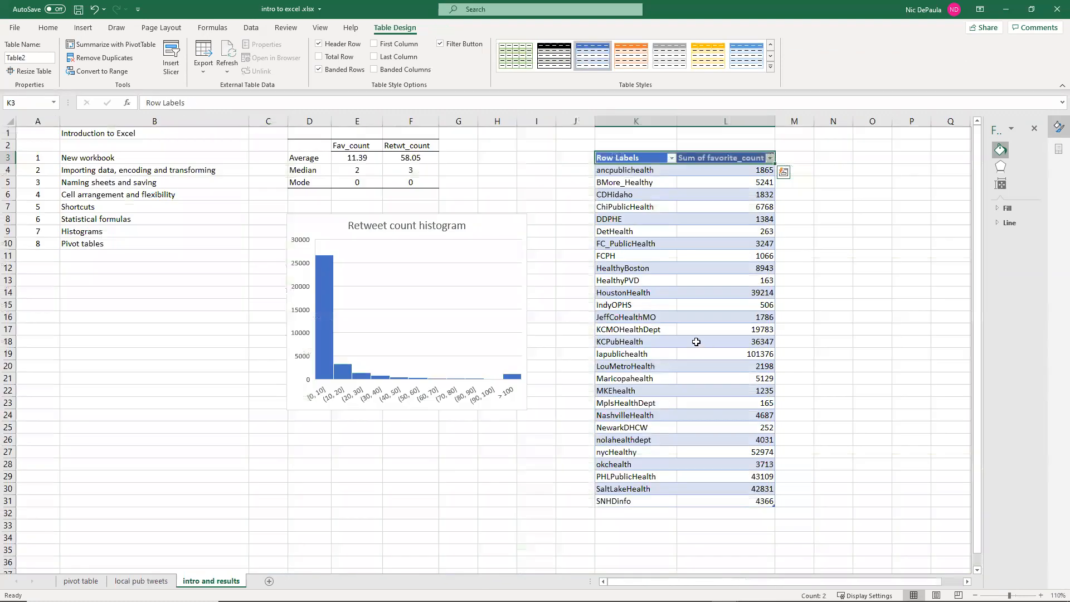
pyautogui.click(725, 195)
pyautogui.click(718, 257)
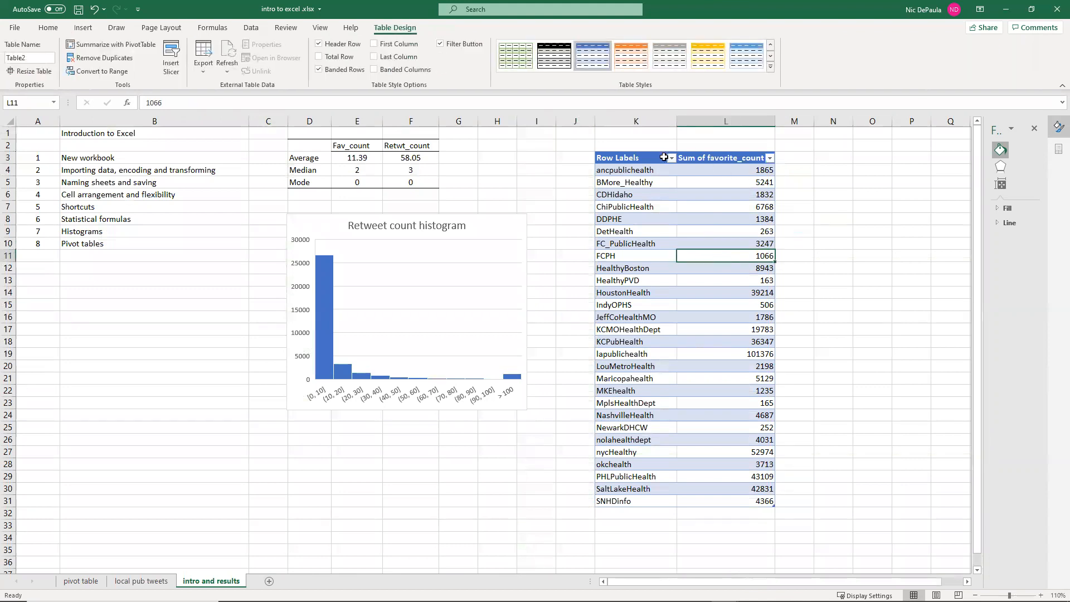
pyautogui.click(655, 267)
pyautogui.moveTo(631, 157); pyautogui.dragTo(770, 503)
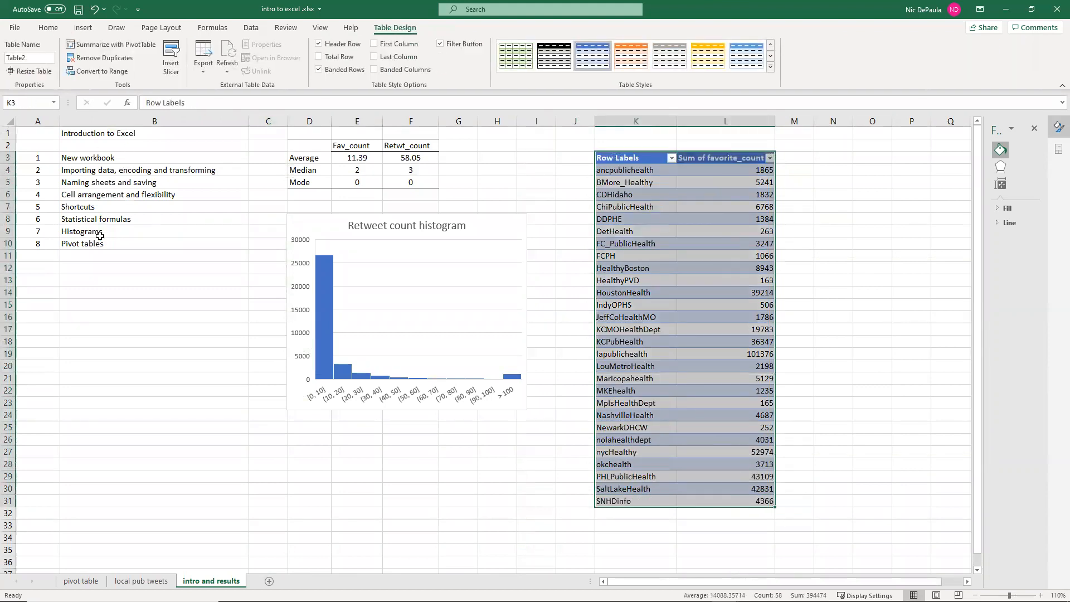
# Try deleting the whole of row 5 on the intro and results sheet, and undo the deletion
pyautogui.click(9, 181)
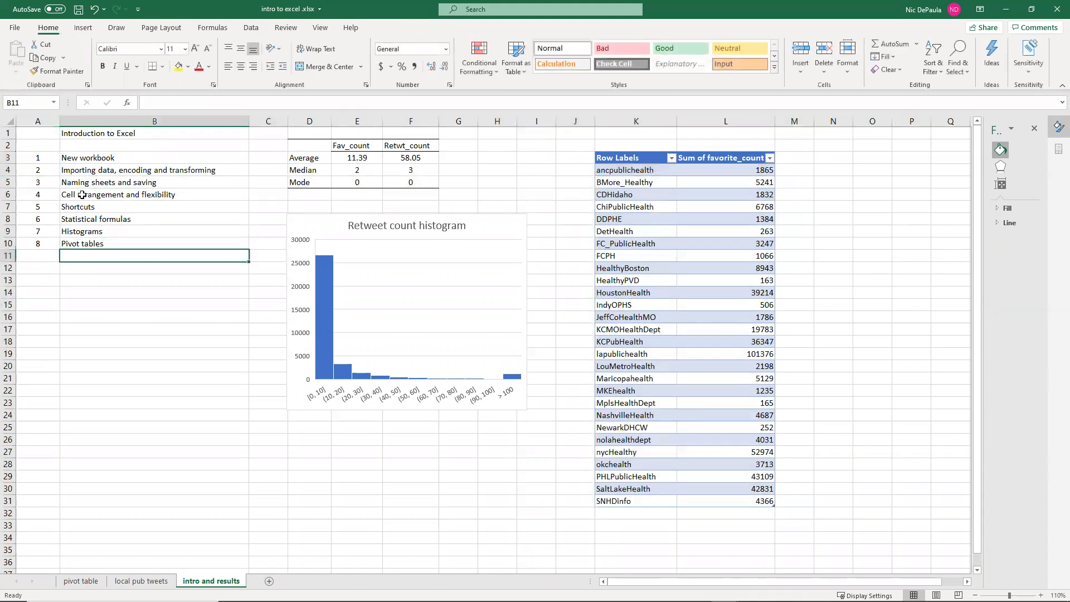
pyautogui.rightClick(10, 186)
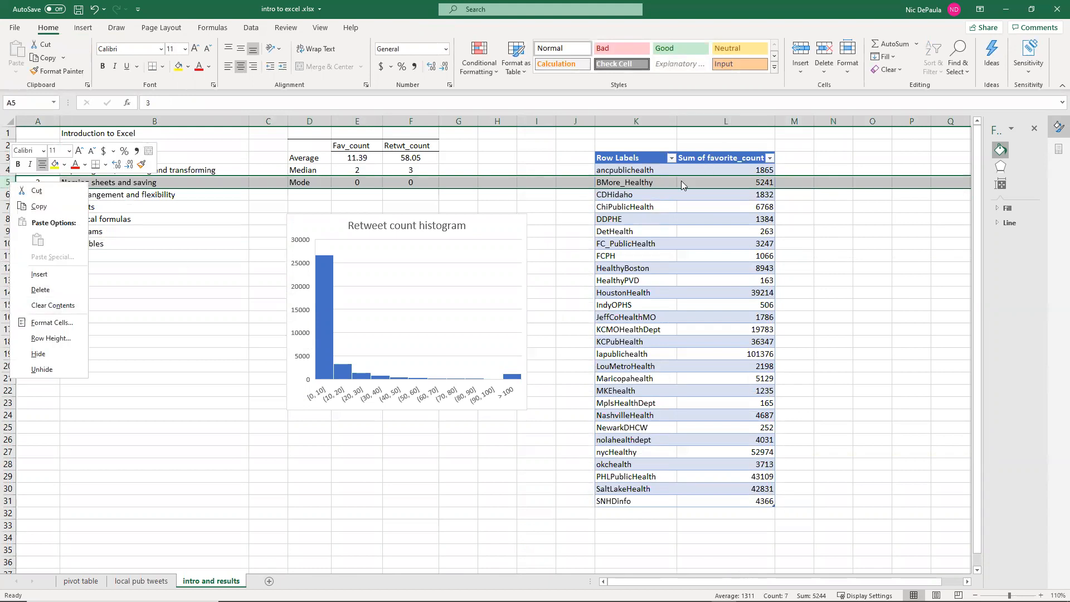
pyautogui.press('Escape')
pyautogui.moveTo(618, 182); pyautogui.dragTo(768, 183)
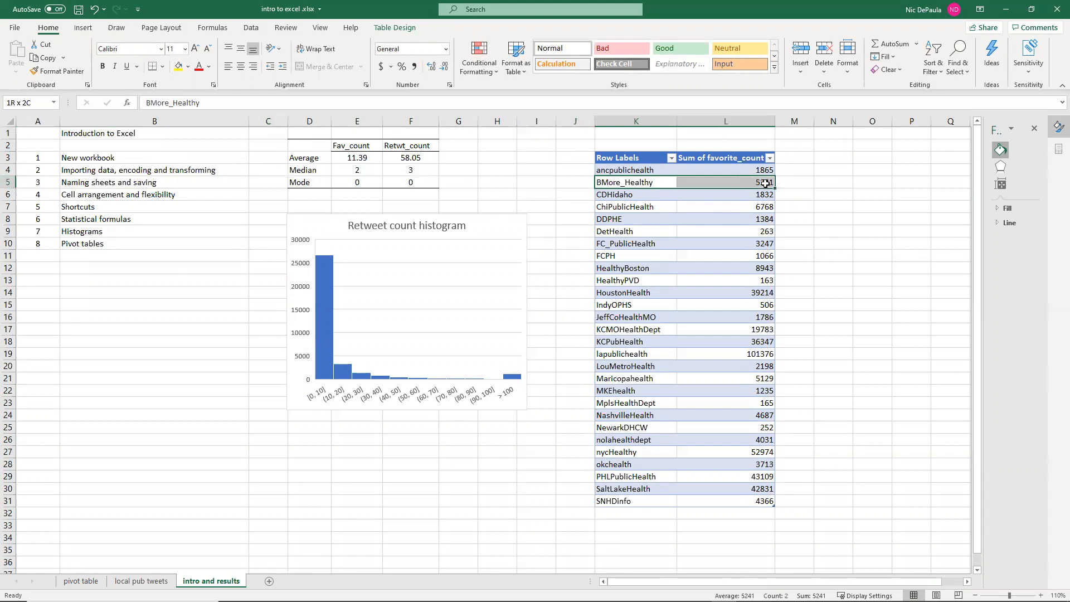
pyautogui.click(9, 183)
pyautogui.rightClick(8, 183)
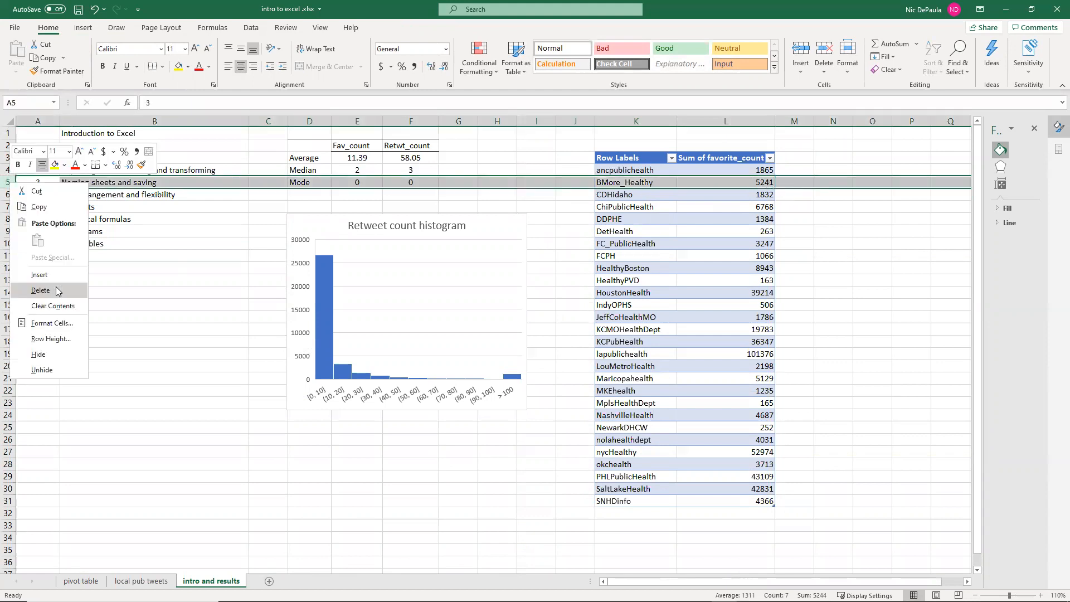
pyautogui.click(40, 220)
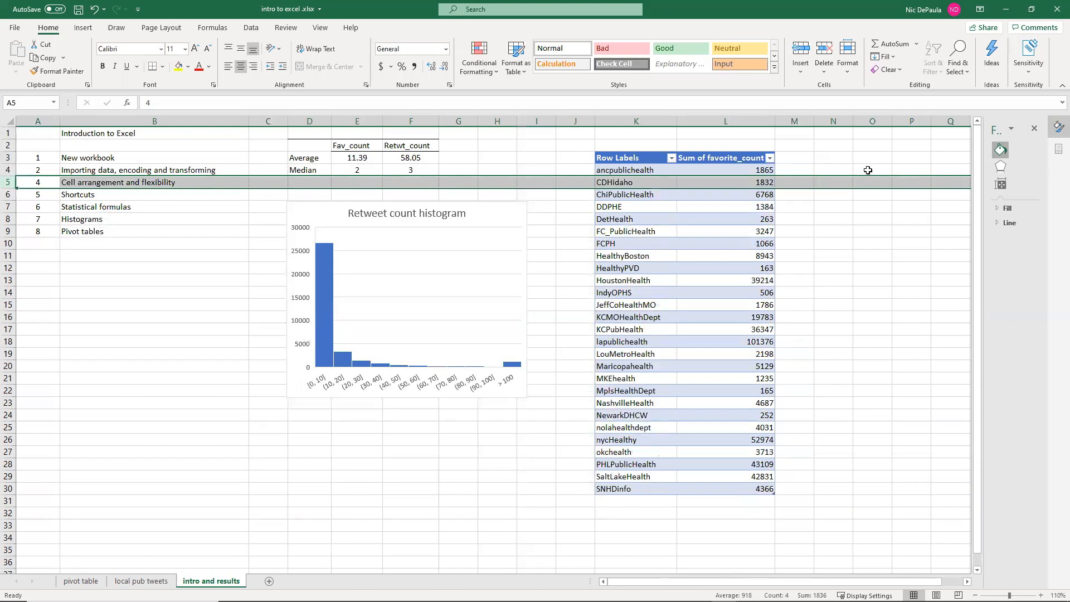
pyautogui.hotkey('ctrl', 'z')
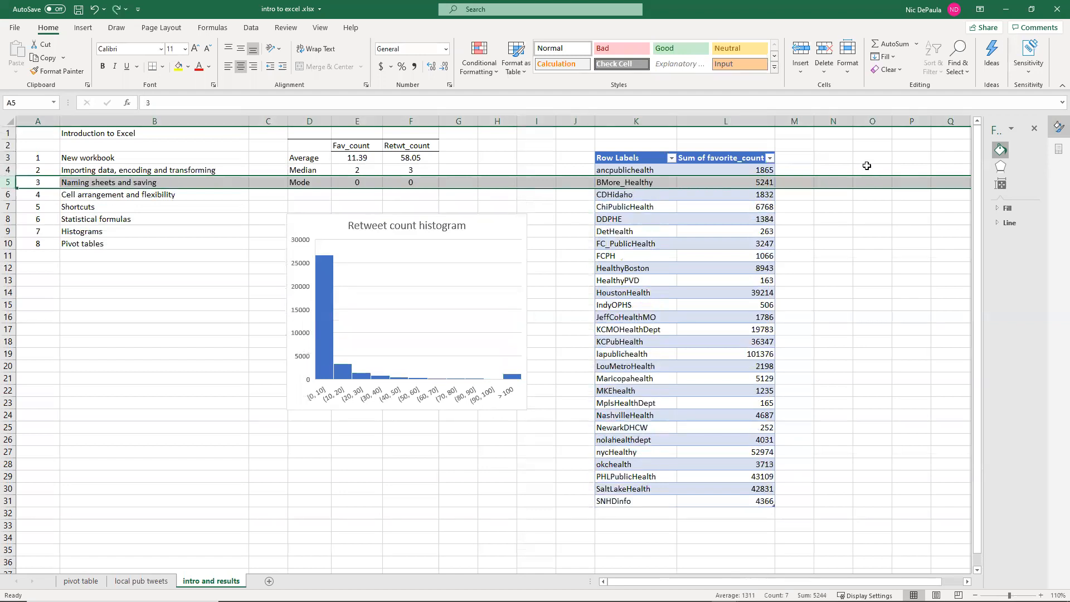
pyautogui.click(194, 289)
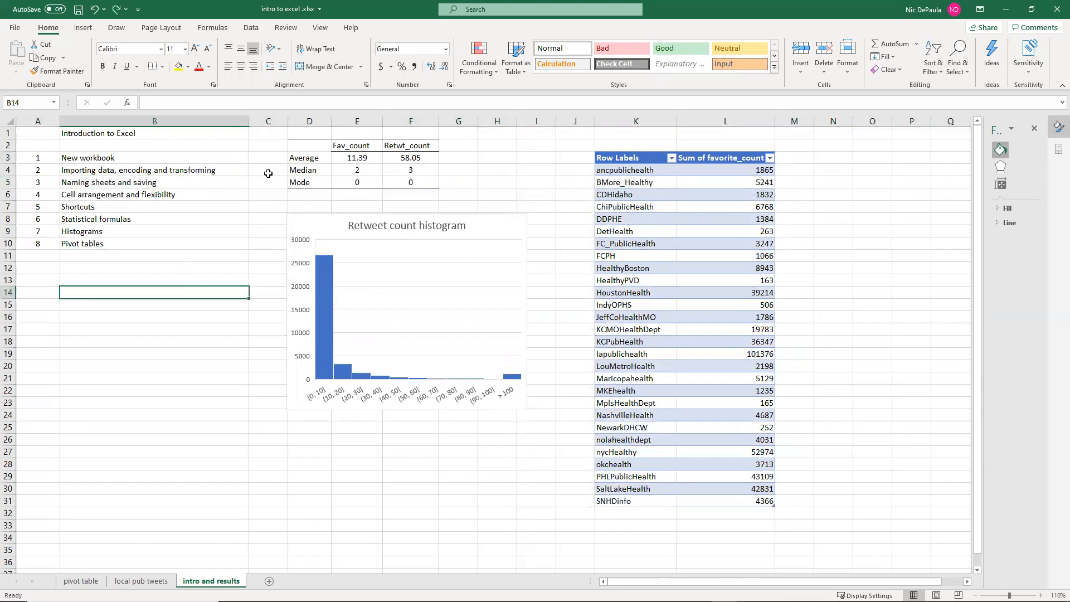
# Sort the account table by the Sum of favorite_count column from smallest to largest
pyautogui.click(652, 247)
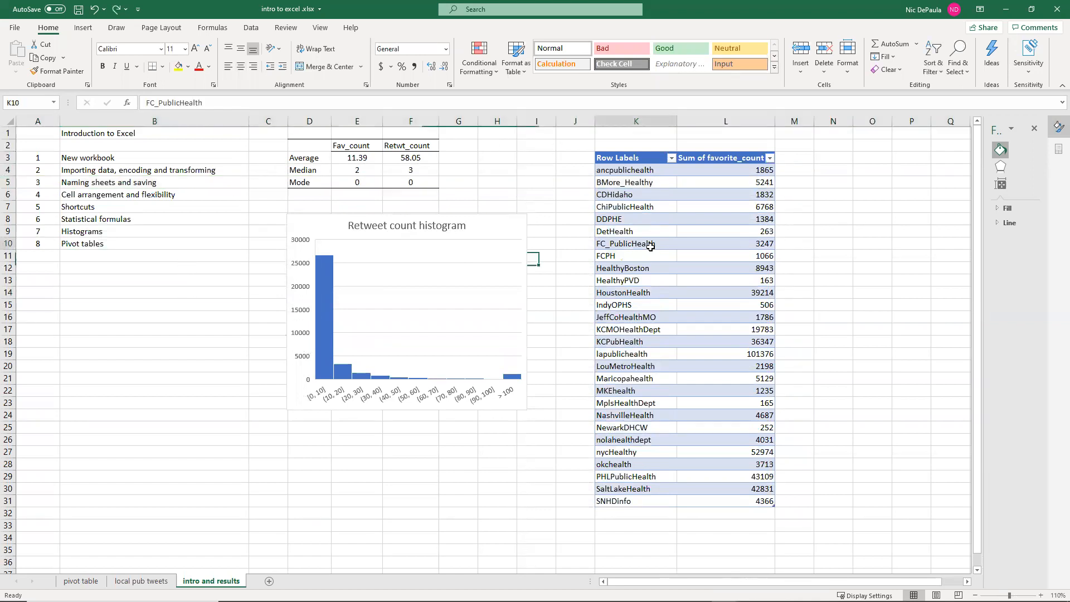
pyautogui.moveTo(639, 159); pyautogui.dragTo(728, 503)
pyautogui.click(704, 240)
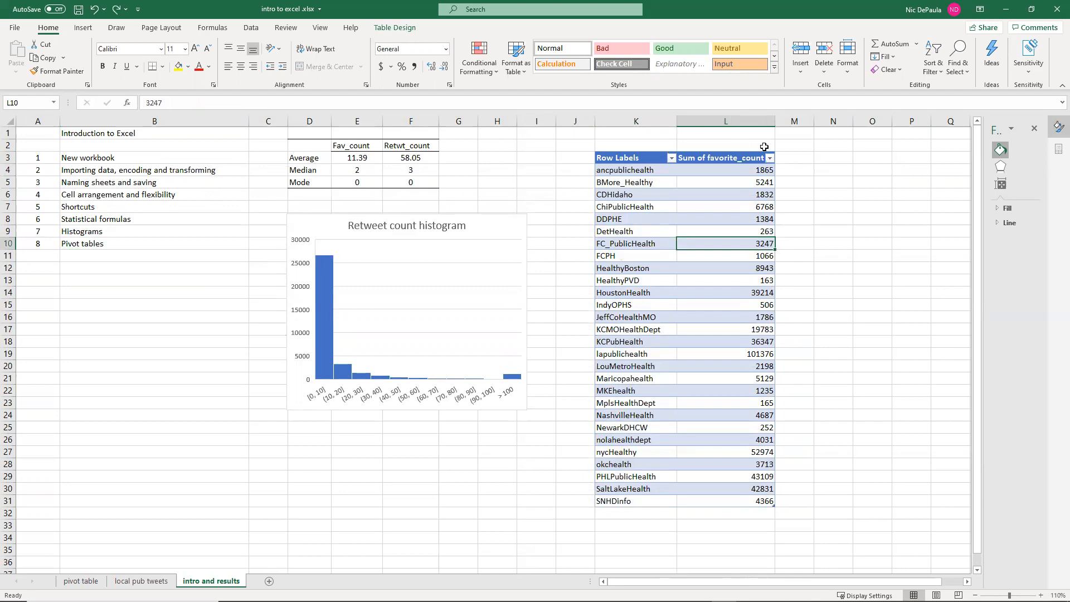
pyautogui.click(720, 173)
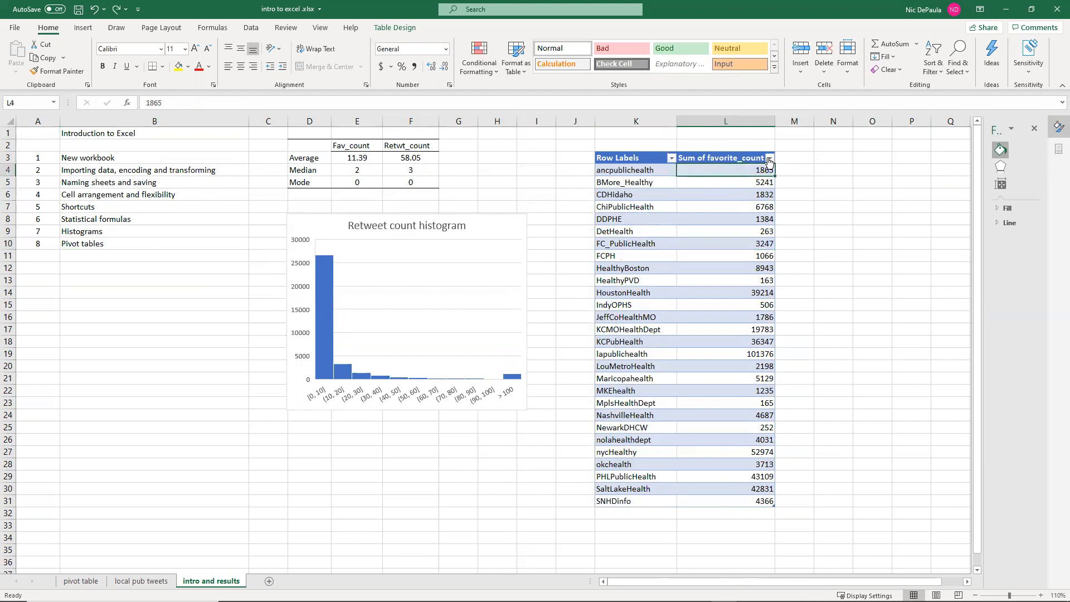
pyautogui.press('Up')
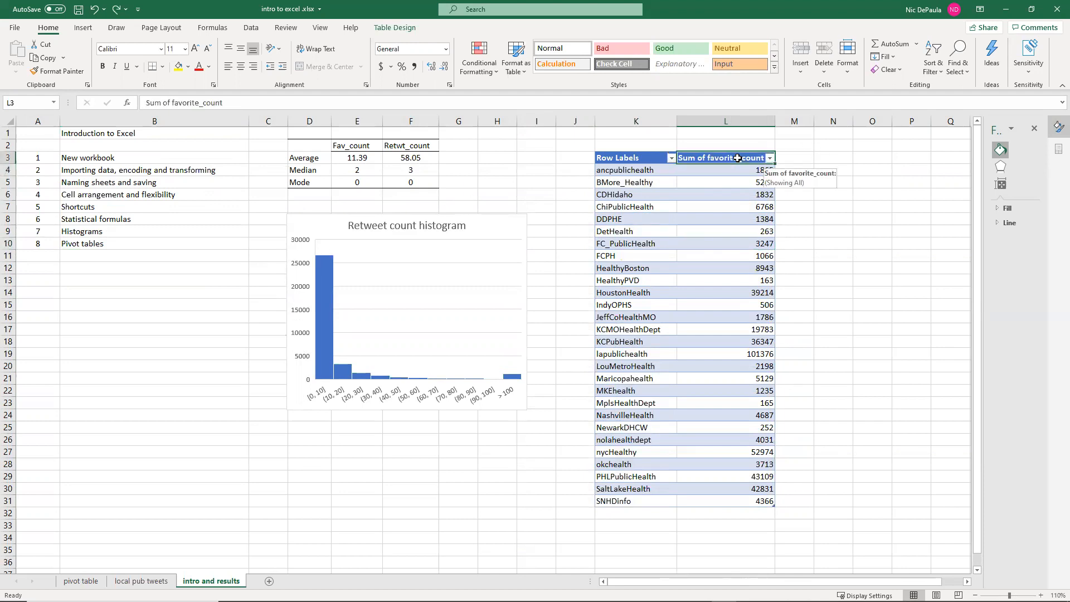
pyautogui.click(770, 159)
pyautogui.click(806, 171)
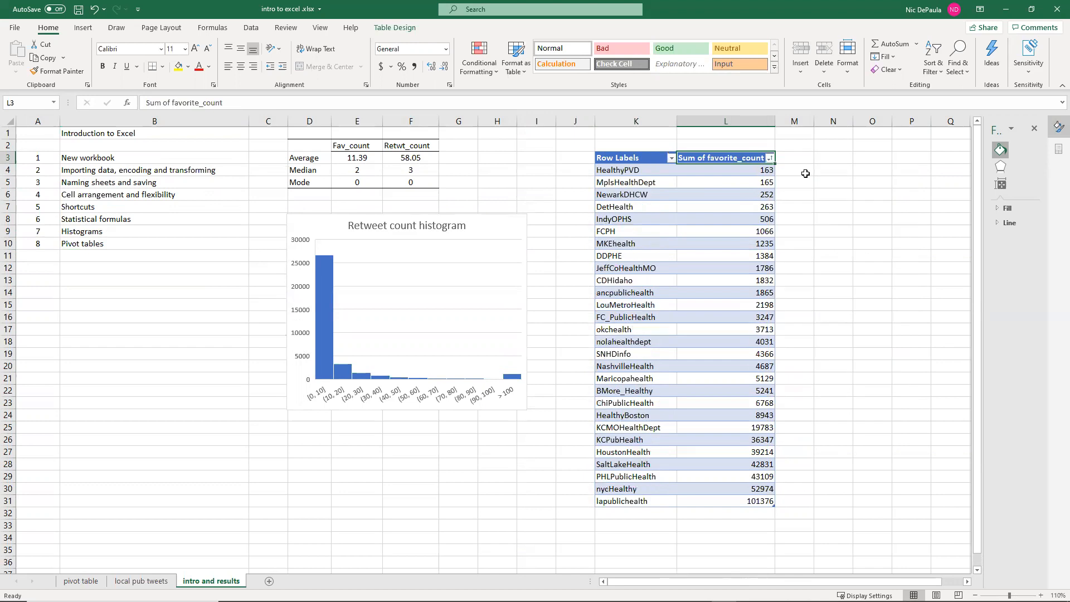
# Examine which accounts have the lowest and highest favorite sums in the sorted table
pyautogui.click(636, 205)
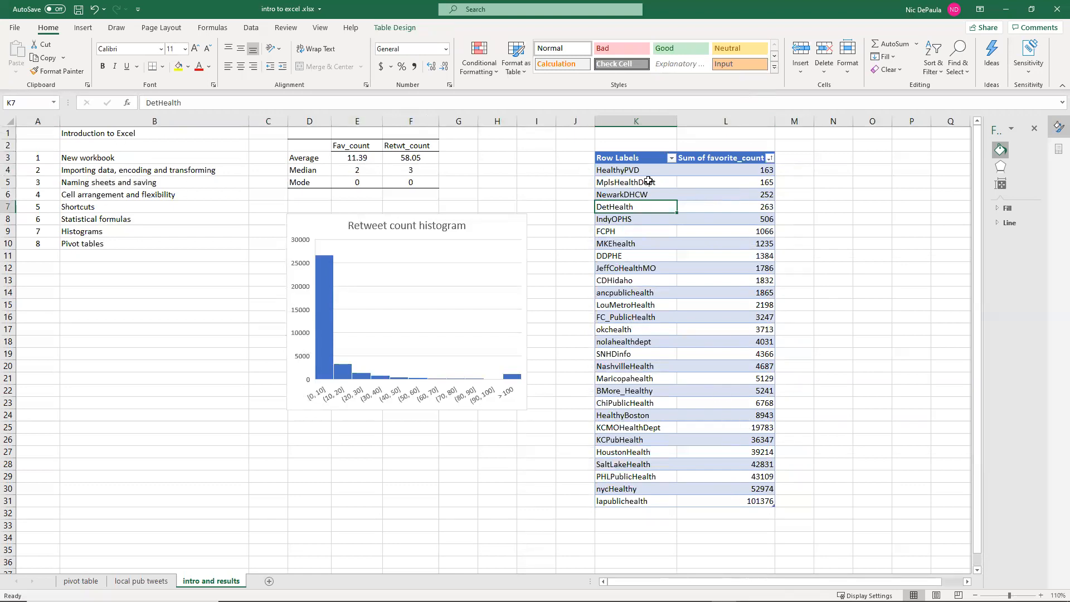
pyautogui.click(717, 233)
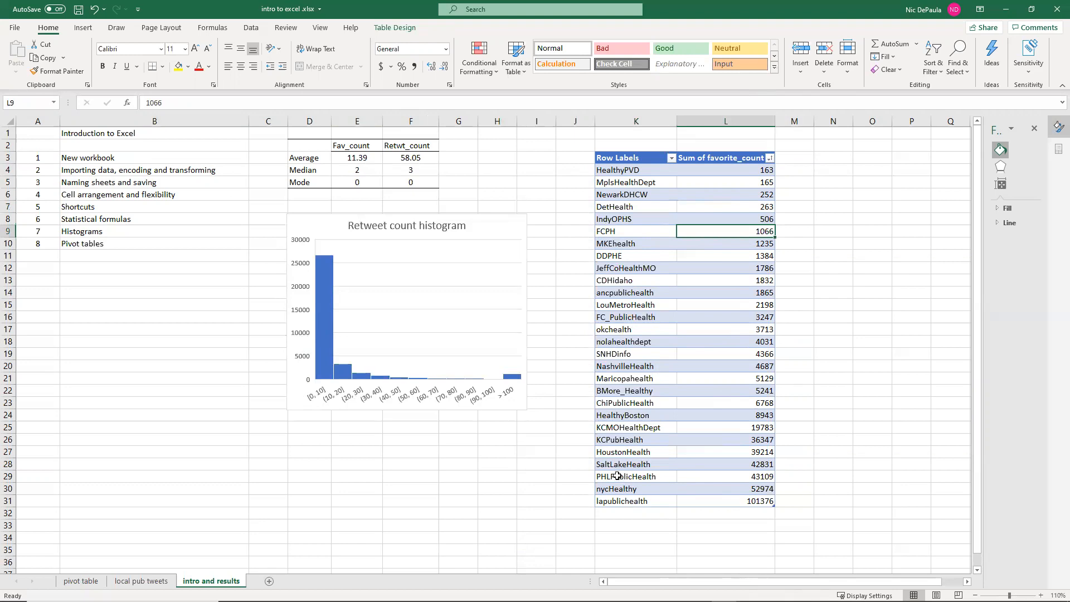
pyautogui.moveTo(602, 439); pyautogui.dragTo(714, 504)
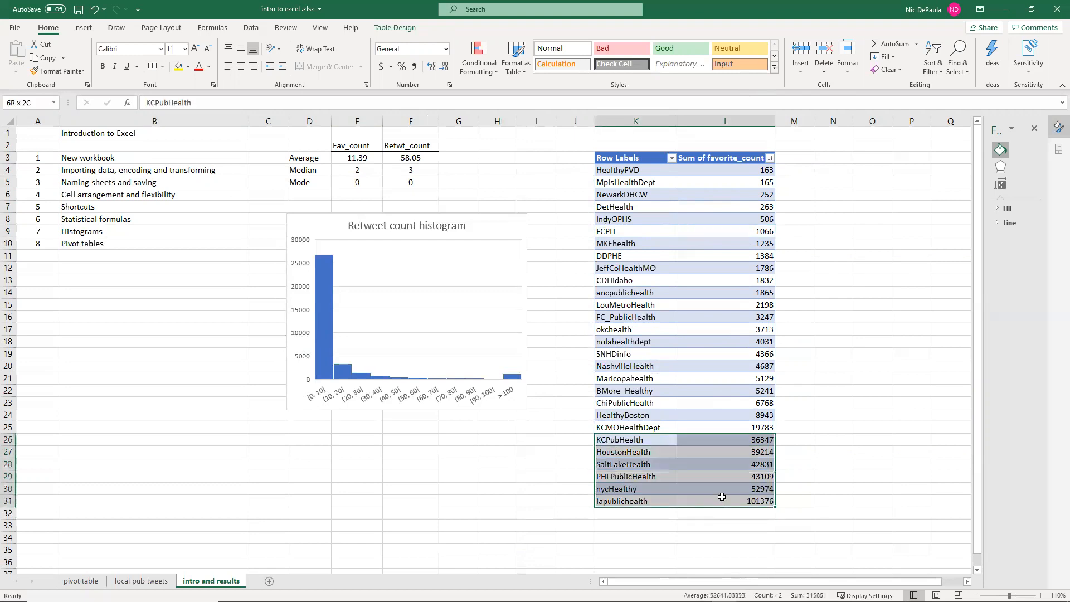
pyautogui.click(640, 486)
pyautogui.click(631, 472)
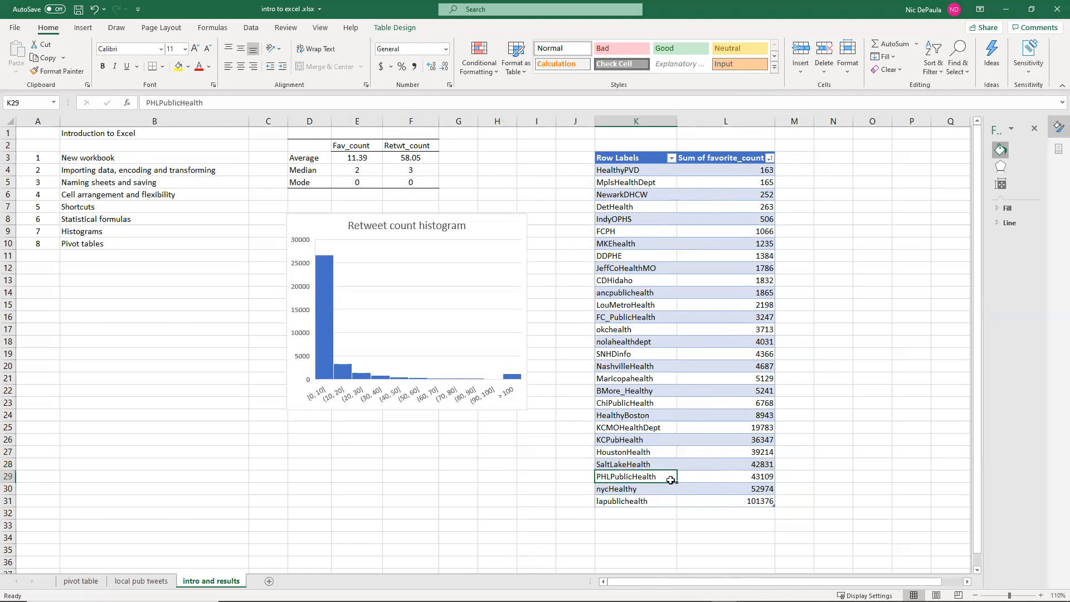
pyautogui.click(753, 478)
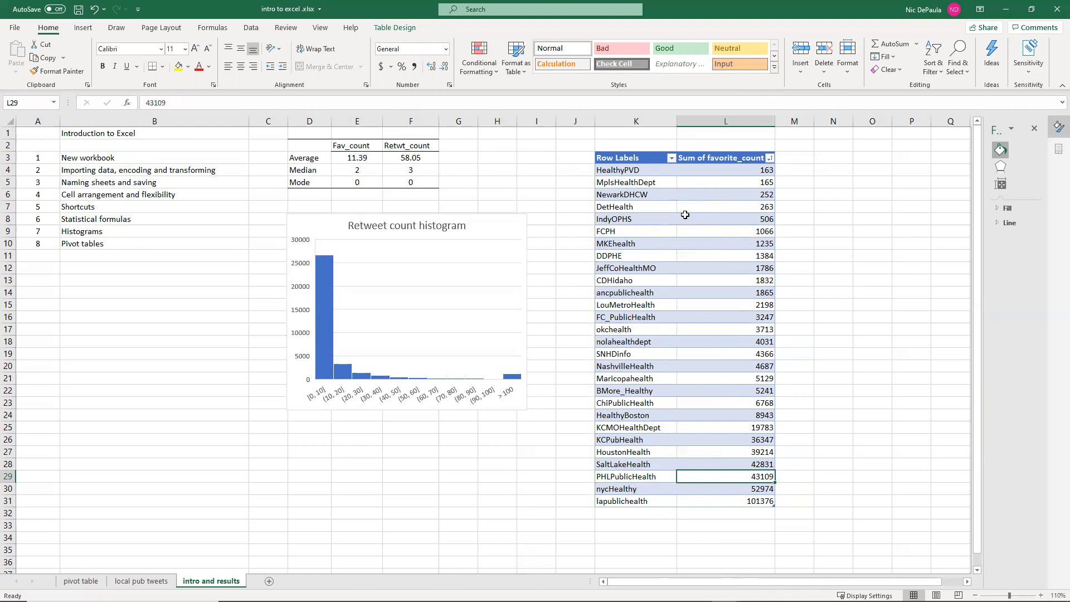
pyautogui.click(713, 168)
pyautogui.click(658, 173)
pyautogui.click(872, 201)
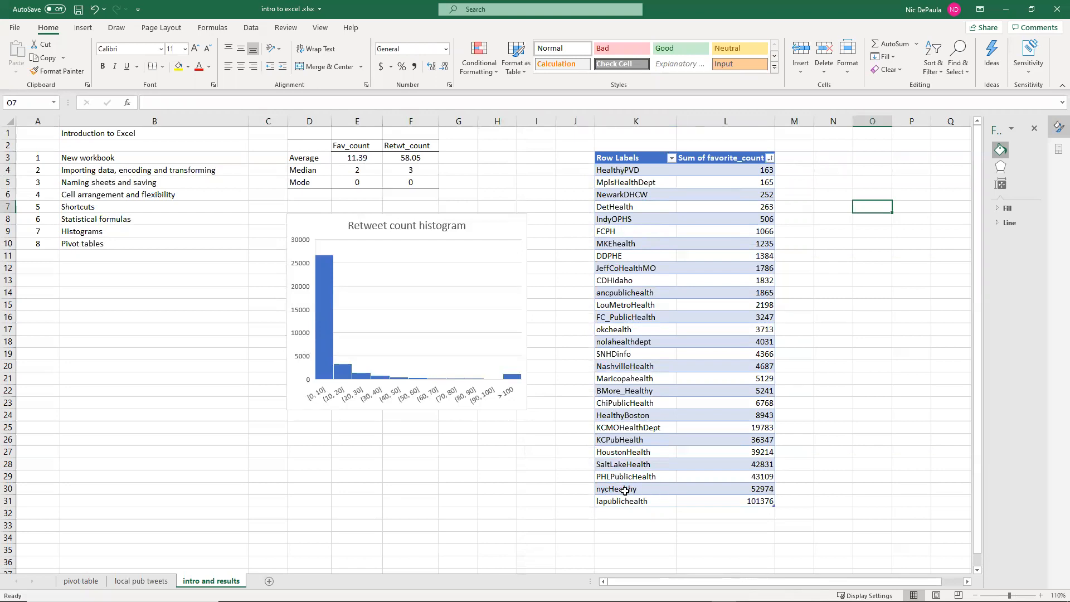
pyautogui.click(755, 490)
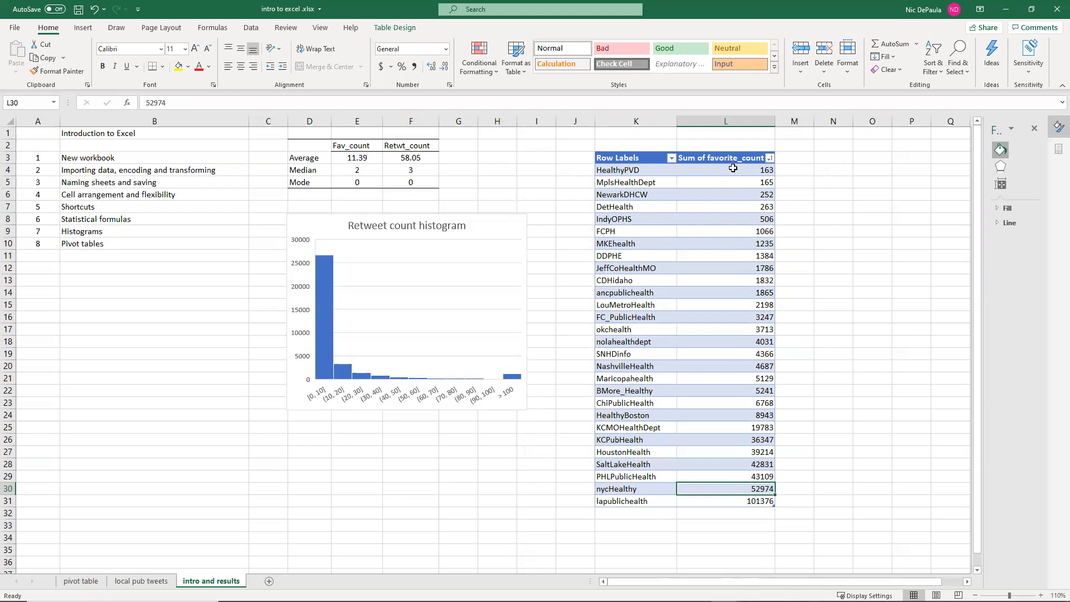
pyautogui.click(369, 505)
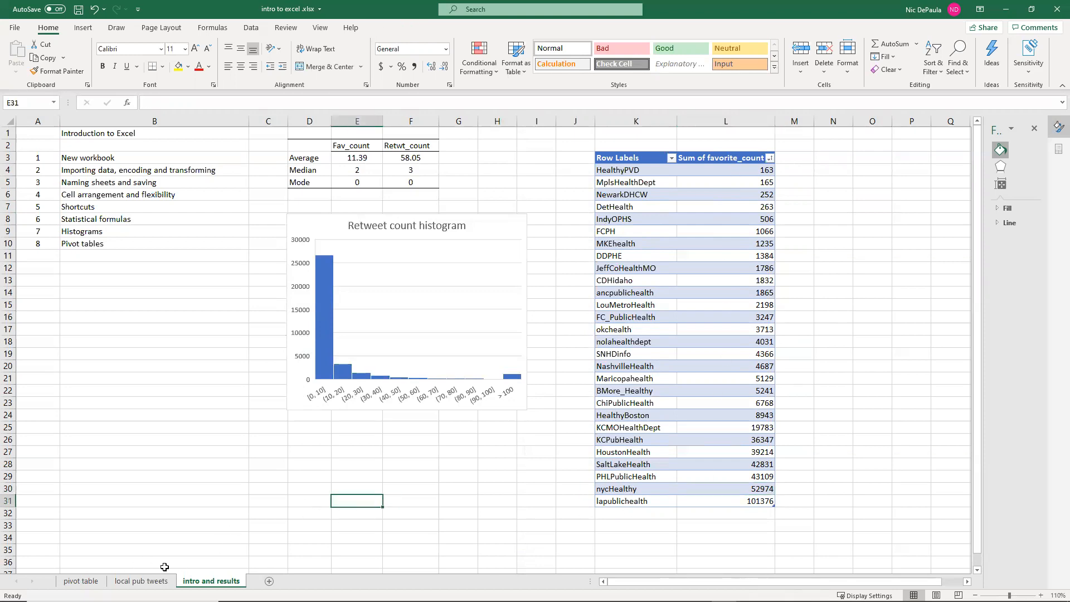
# Change the favorite_count value field in the pivot table sheet's PivotTable to summarize by Average
pyautogui.click(81, 581)
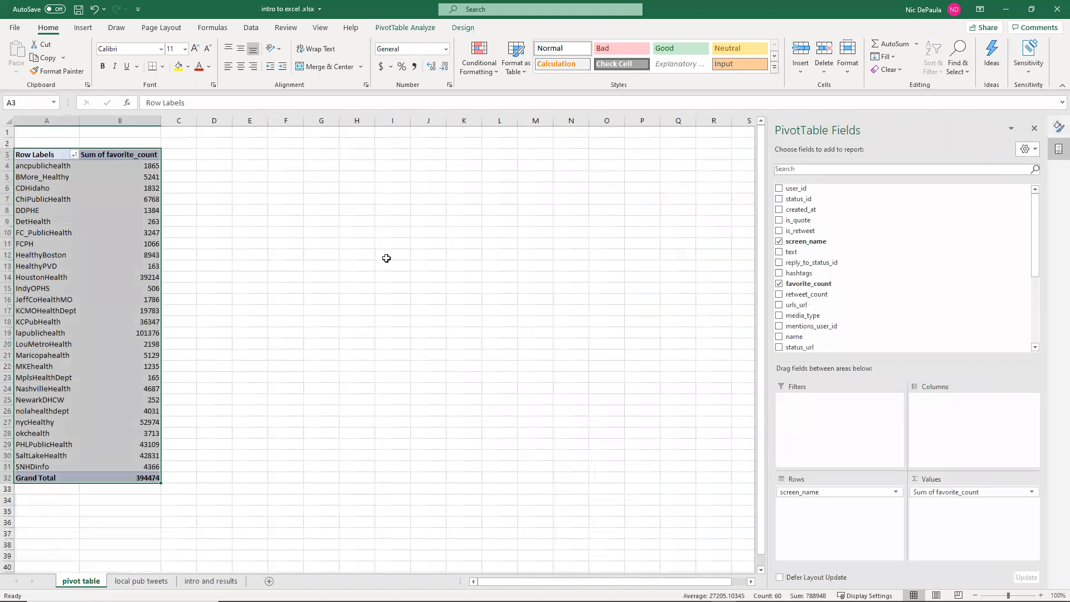
pyautogui.click(246, 261)
pyautogui.click(107, 154)
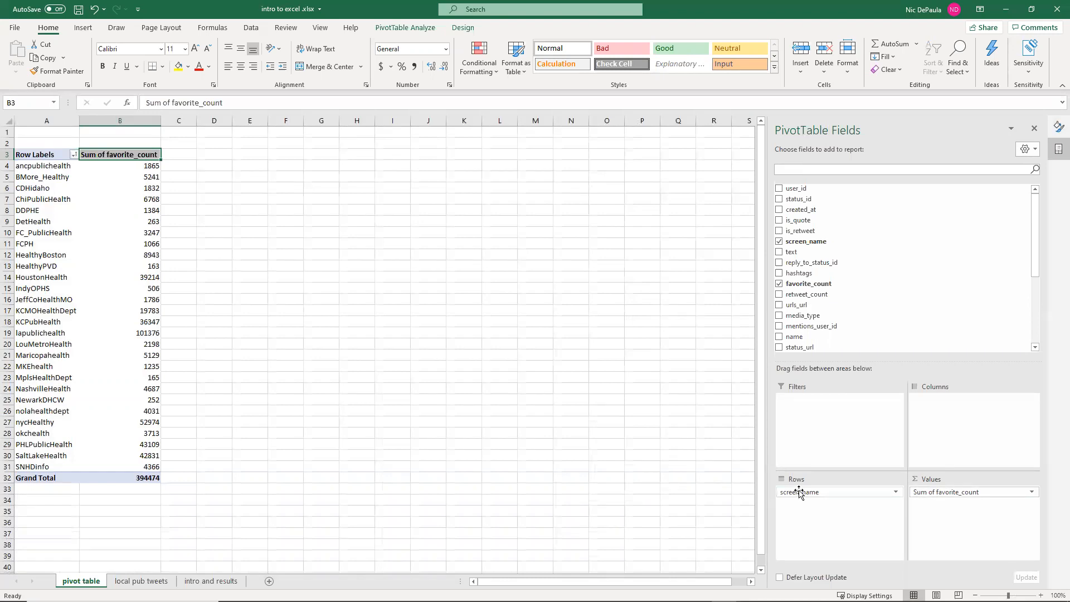
pyautogui.click(1033, 493)
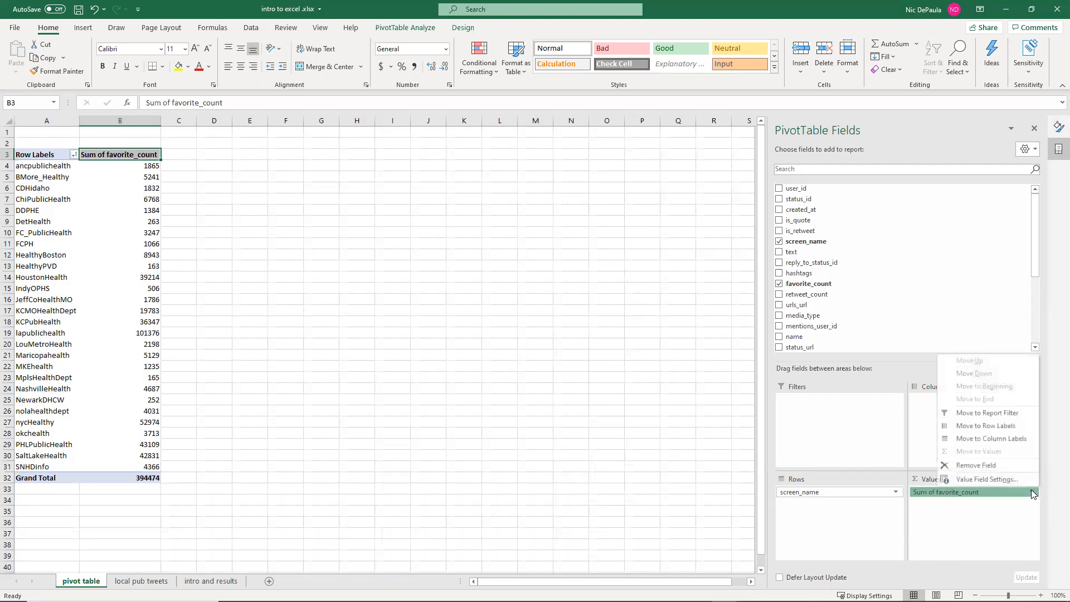
pyautogui.click(986, 480)
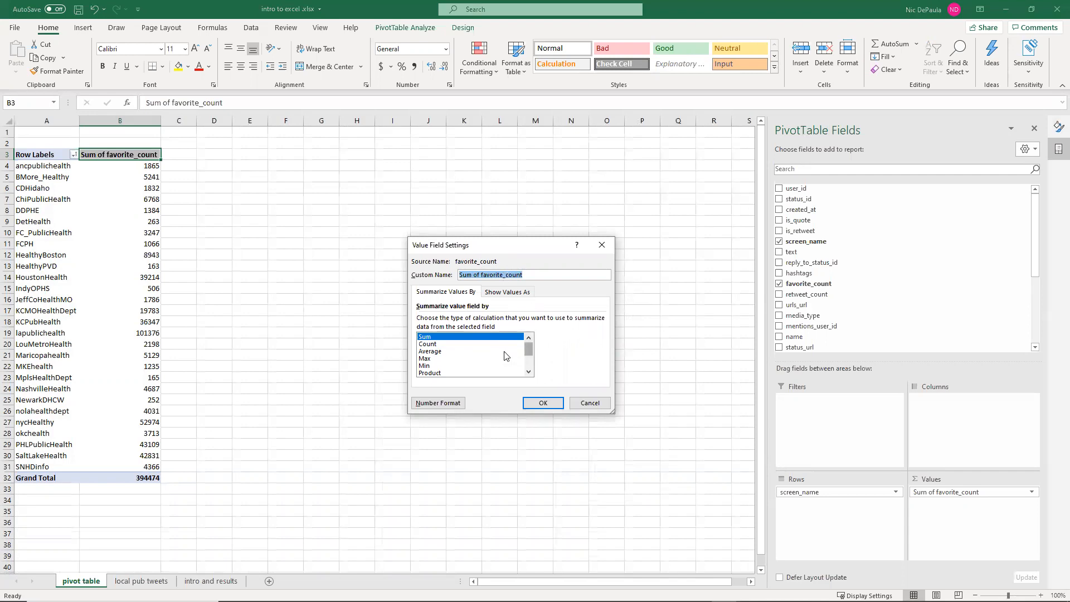
pyautogui.click(441, 353)
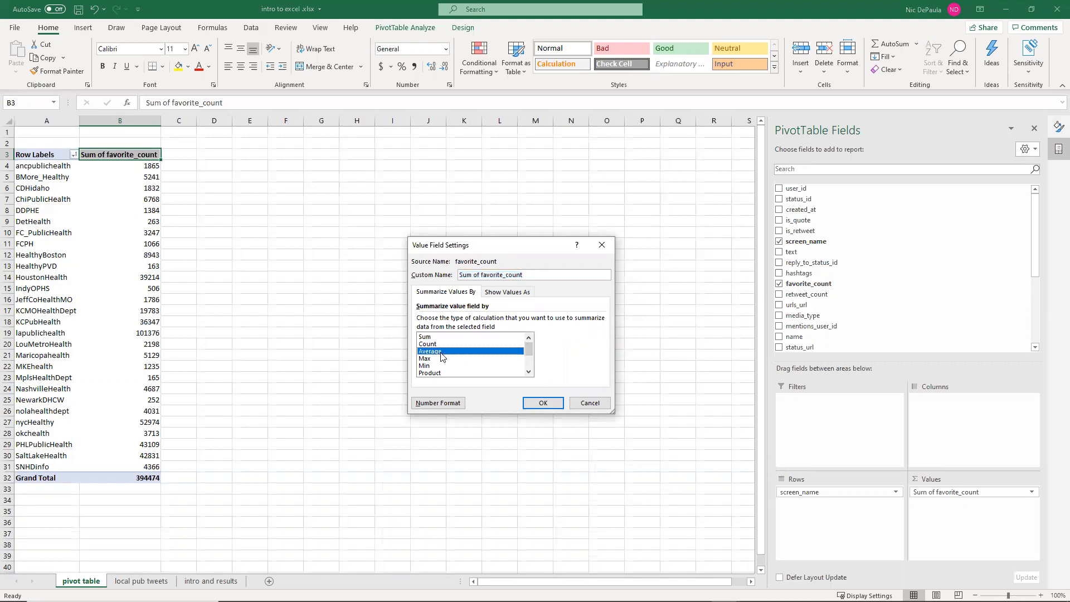
pyautogui.click(543, 404)
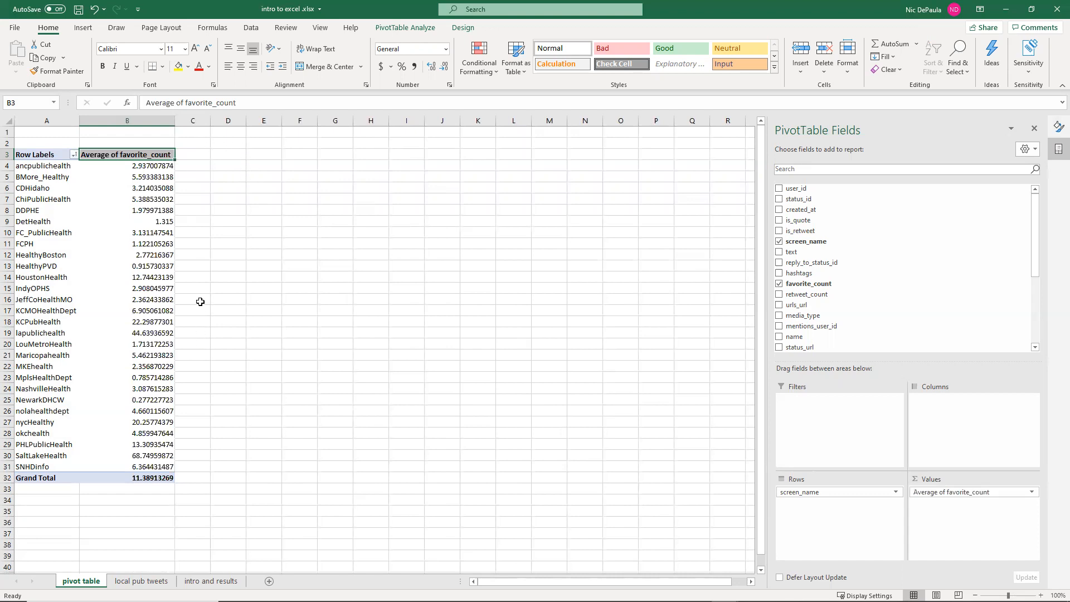
pyautogui.moveTo(174, 349)
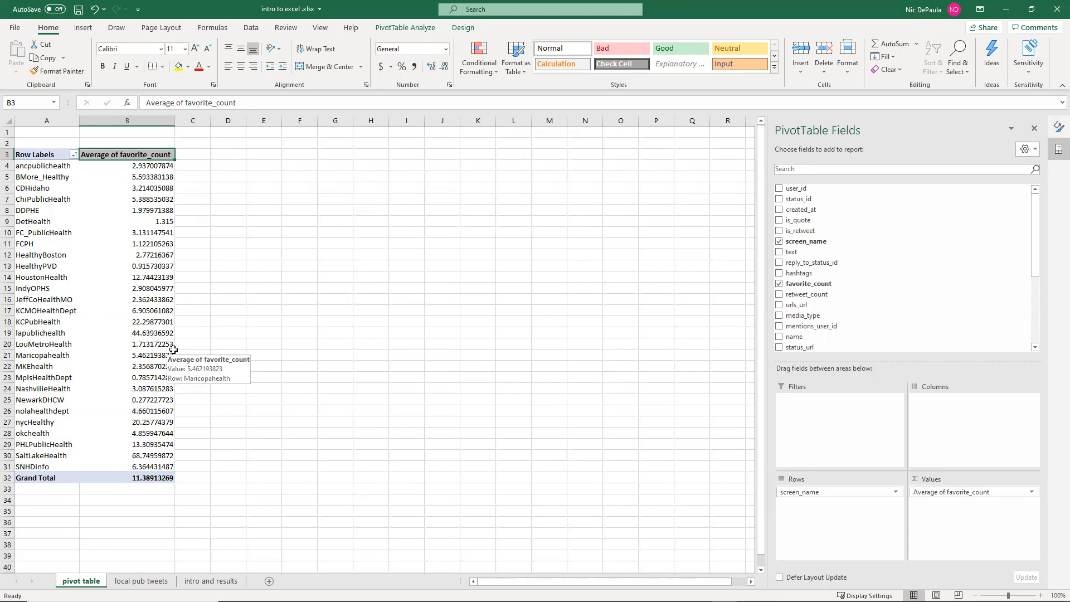
pyautogui.click(192, 266)
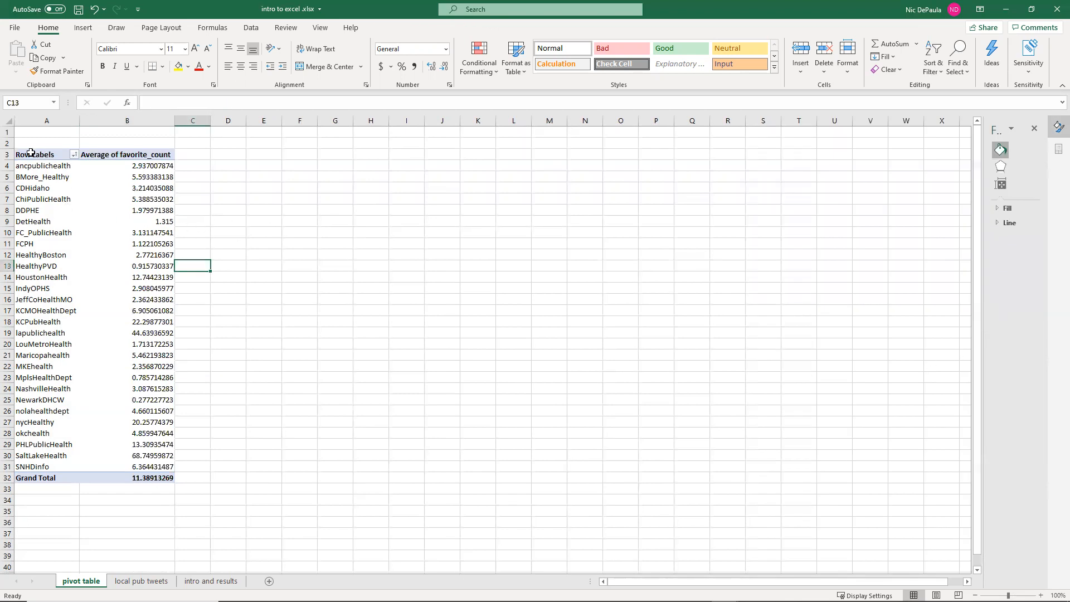
# Copy the average favorite counts PivotTable and paste it as values only at cell N3 of the intro and results sheet
pyautogui.moveTo(31, 153); pyautogui.dragTo(158, 474)
pyautogui.hotkey('ctrl', 'c')
pyautogui.click(210, 581)
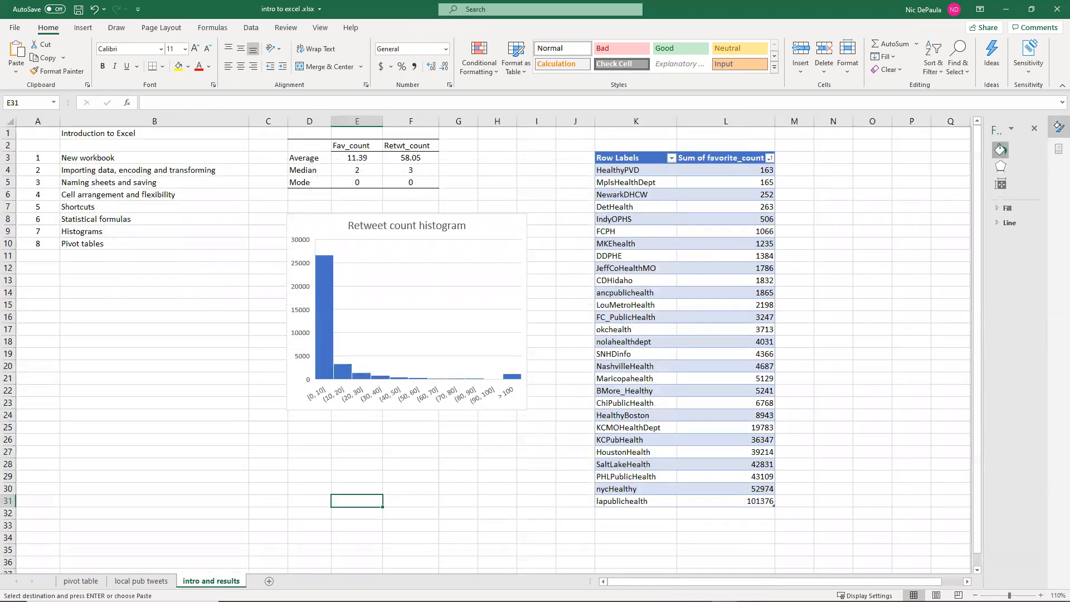
pyautogui.click(975, 595)
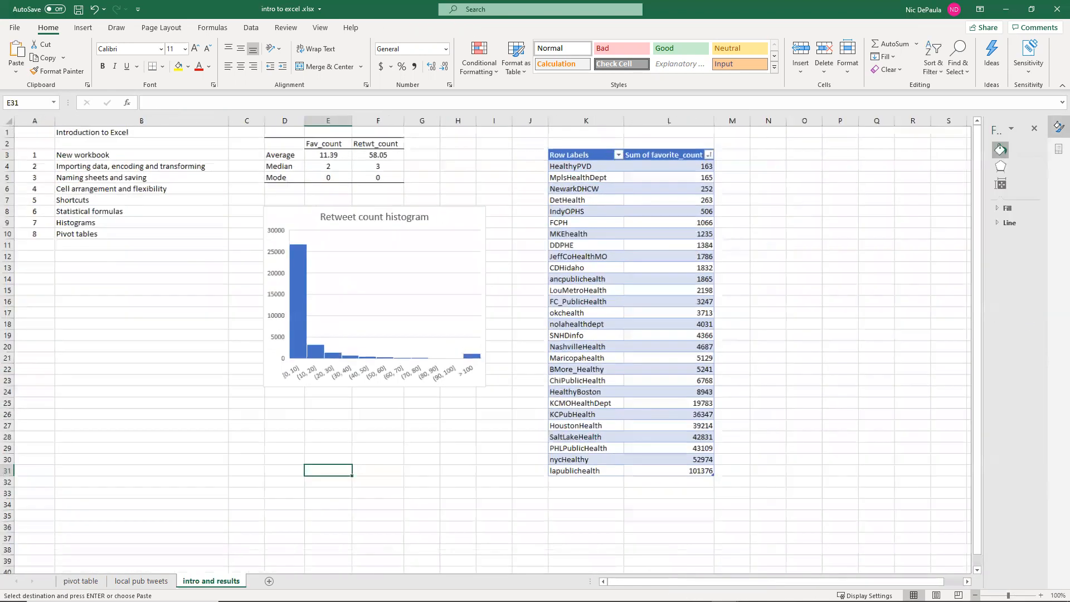
pyautogui.click(764, 153)
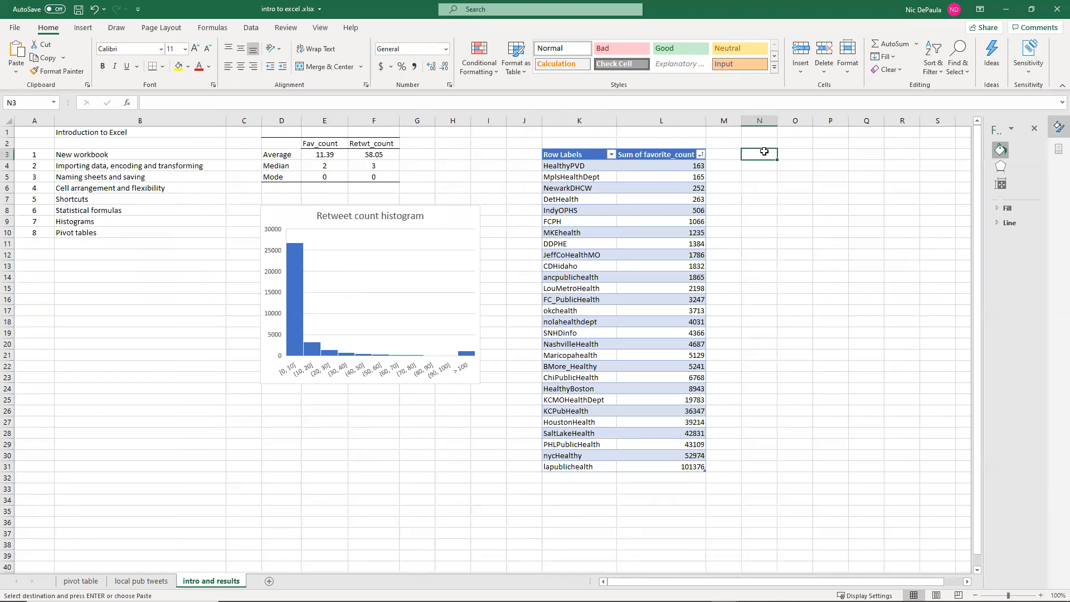
pyautogui.hotkey('ctrl', 'v')
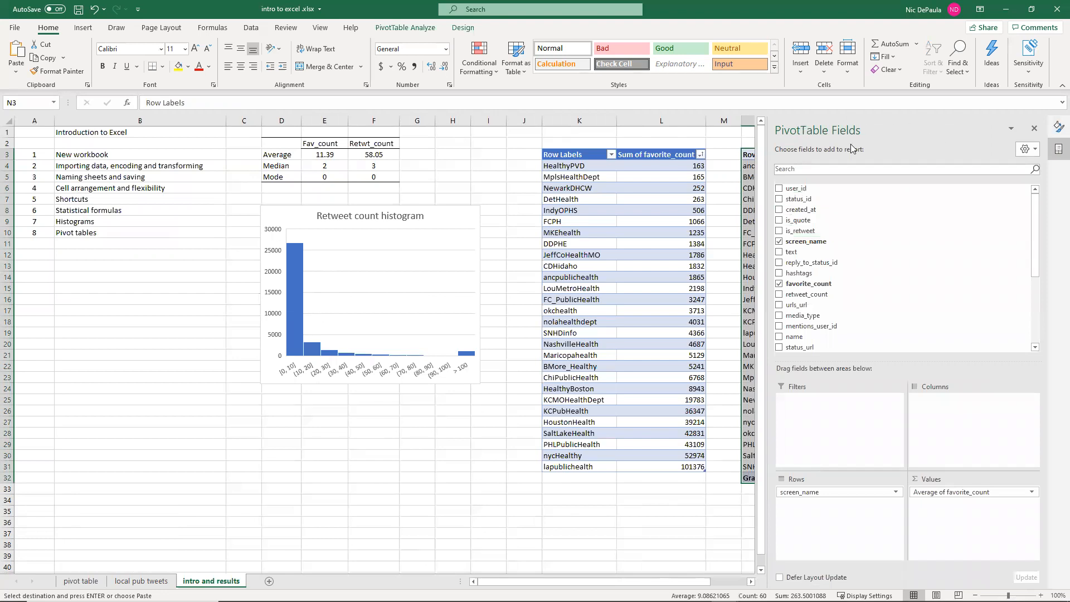
pyautogui.click(1034, 129)
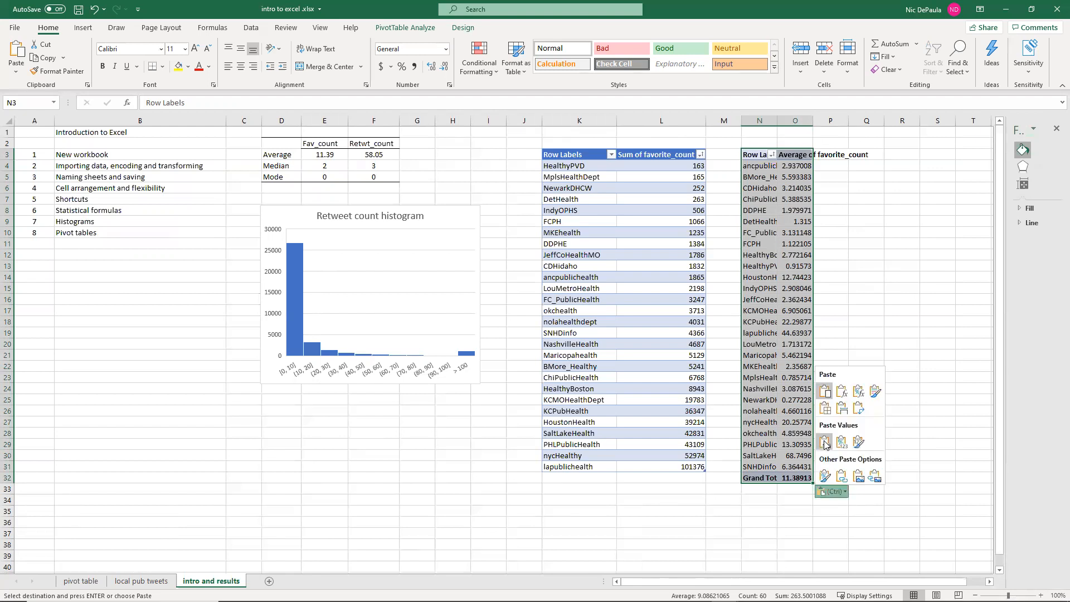
pyautogui.click(825, 443)
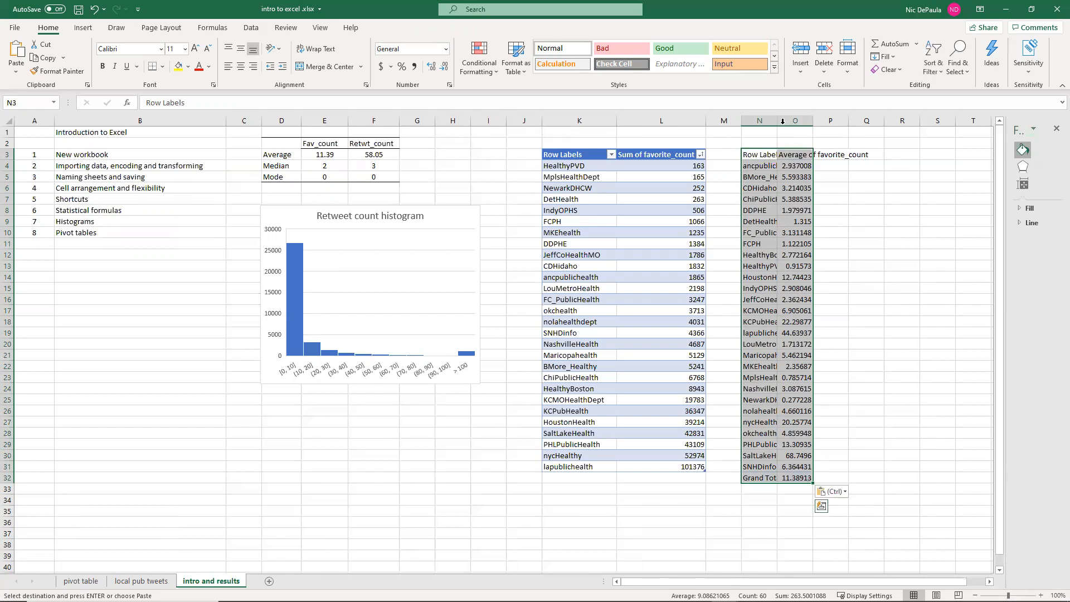
# Widen columns N and O so the account names and average values fit
pyautogui.moveTo(777, 121); pyautogui.dragTo(881, 121)
pyautogui.moveTo(806, 121); pyautogui.dragTo(813, 121)
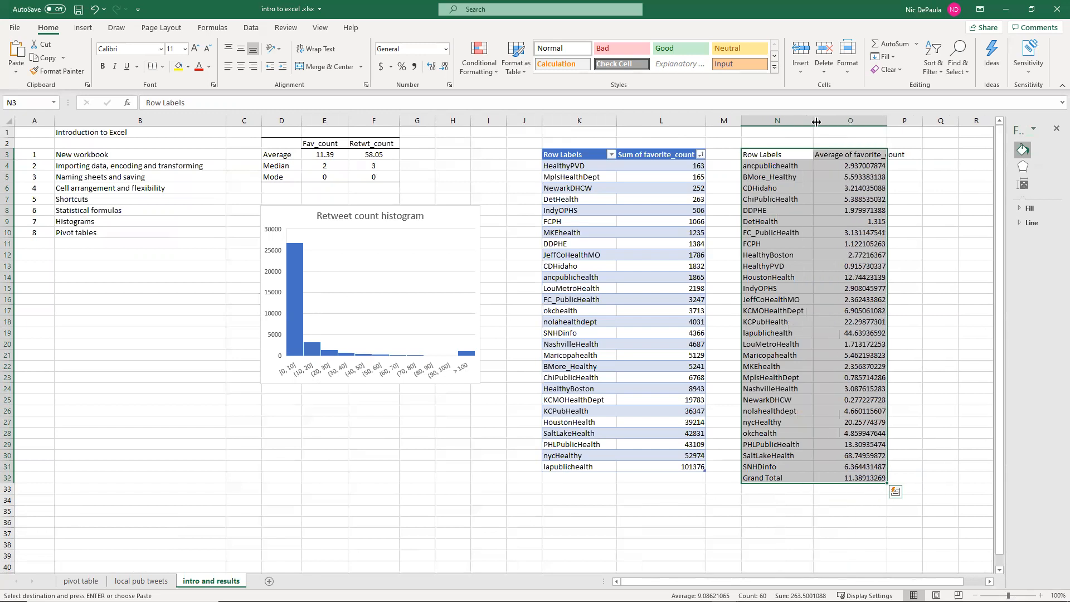
pyautogui.click(781, 153)
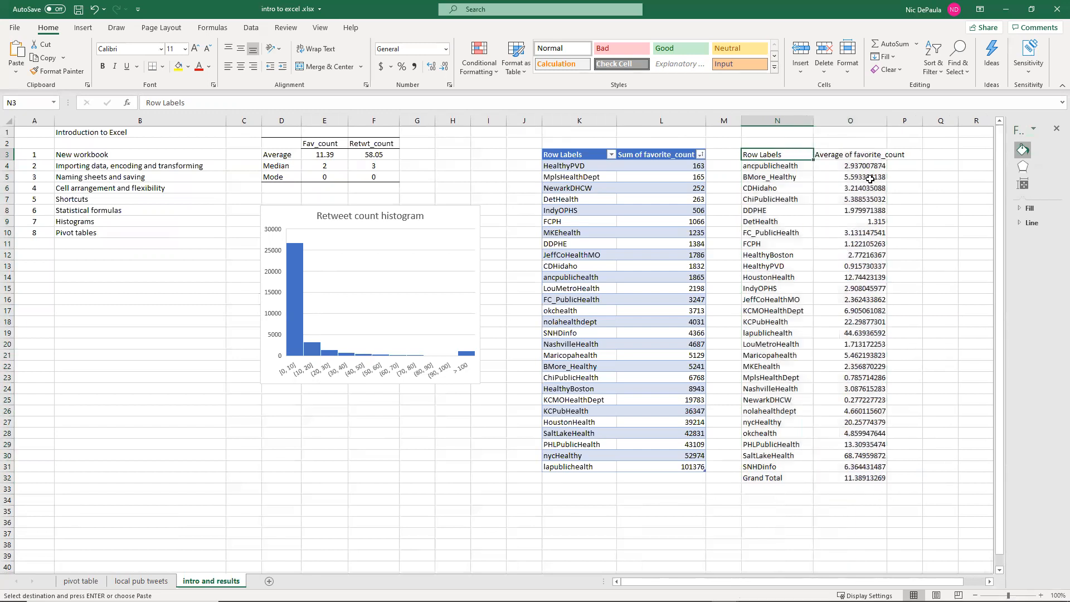
# Clear the Grand Total label and value beneath the pasted averages
pyautogui.moveTo(781, 479); pyautogui.dragTo(877, 477)
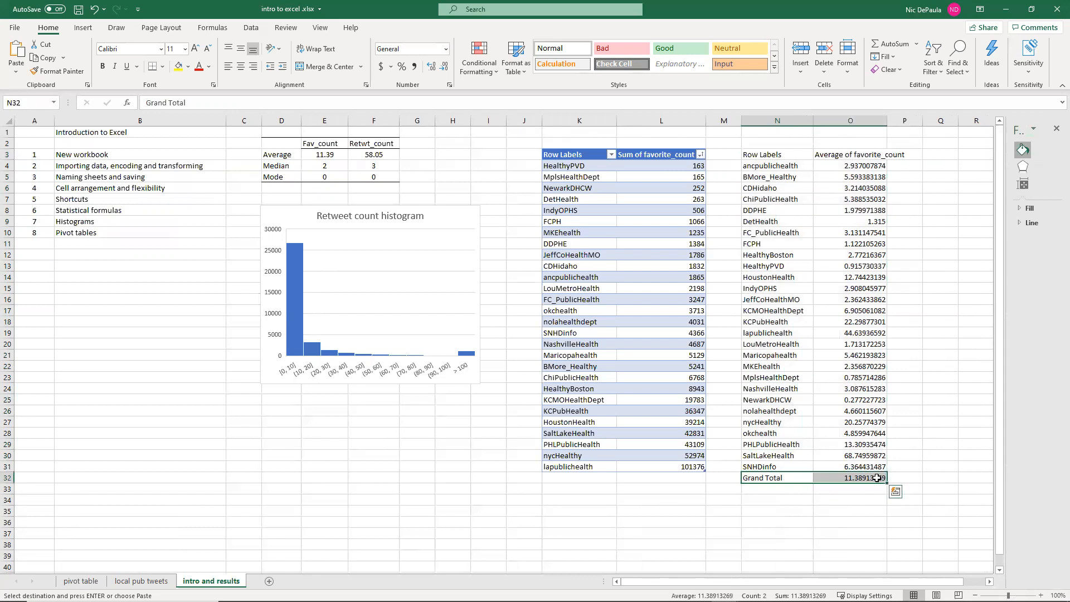
pyautogui.press('Delete')
pyautogui.click(950, 279)
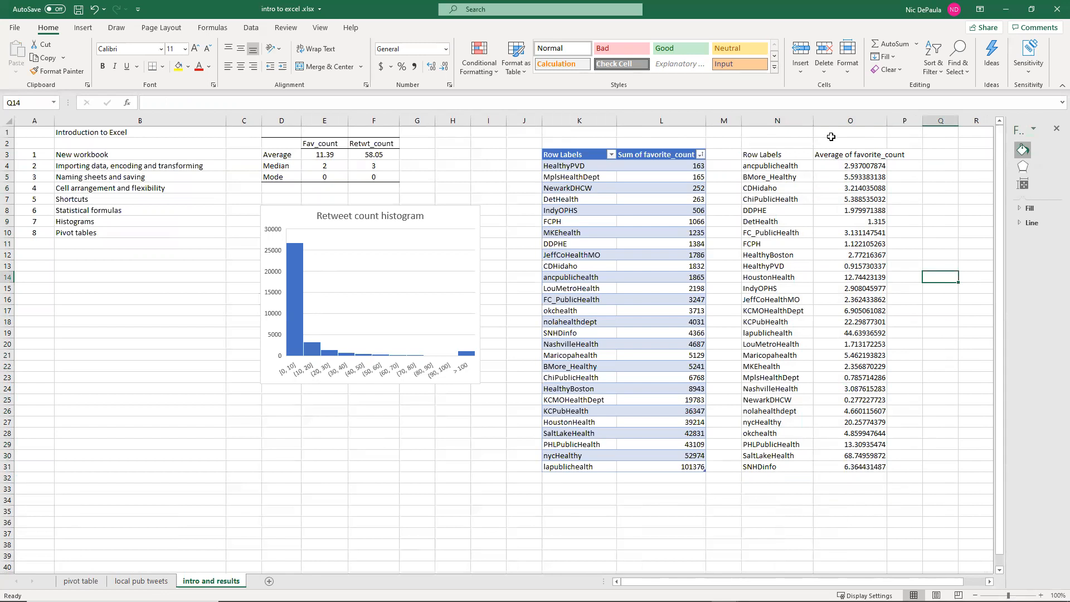
# Convert the pasted averages in N3:O31 into a table with headers
pyautogui.moveTo(755, 154); pyautogui.dragTo(860, 466)
pyautogui.click(83, 27)
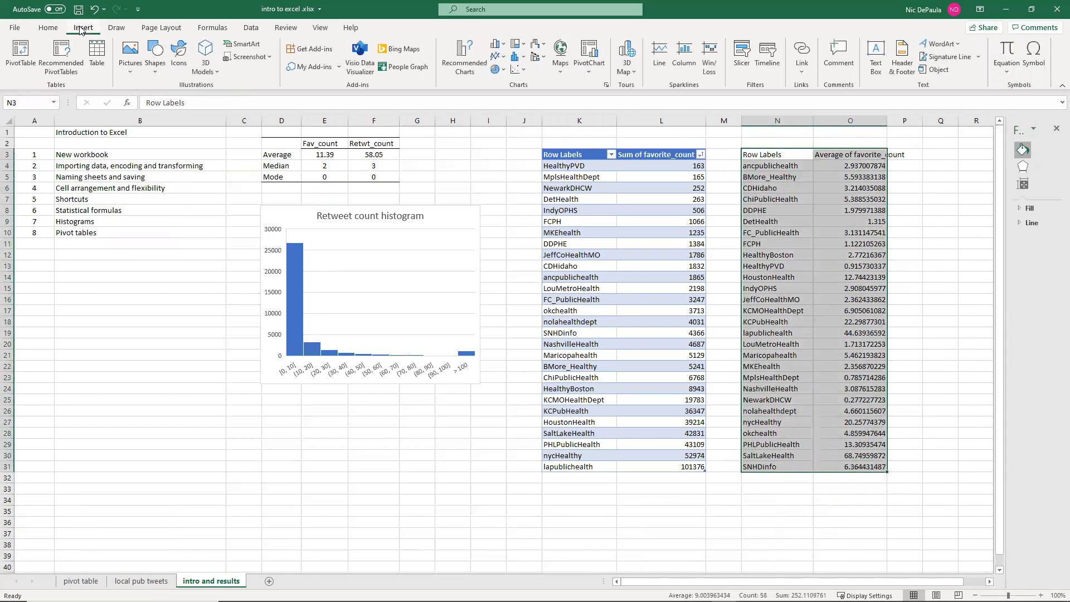
pyautogui.click(96, 58)
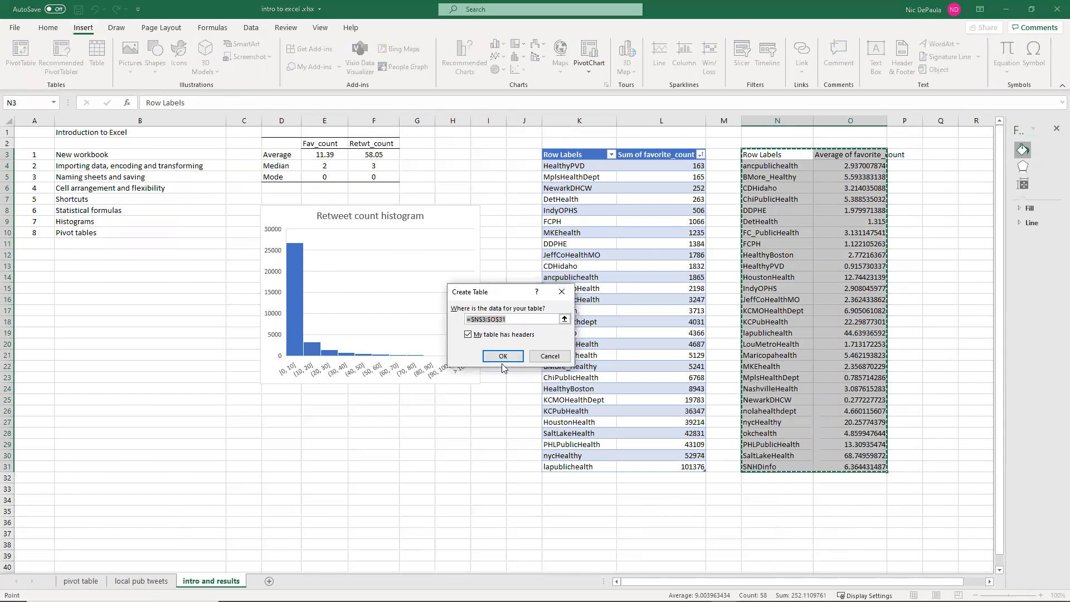
pyautogui.click(468, 335)
pyautogui.click(468, 335)
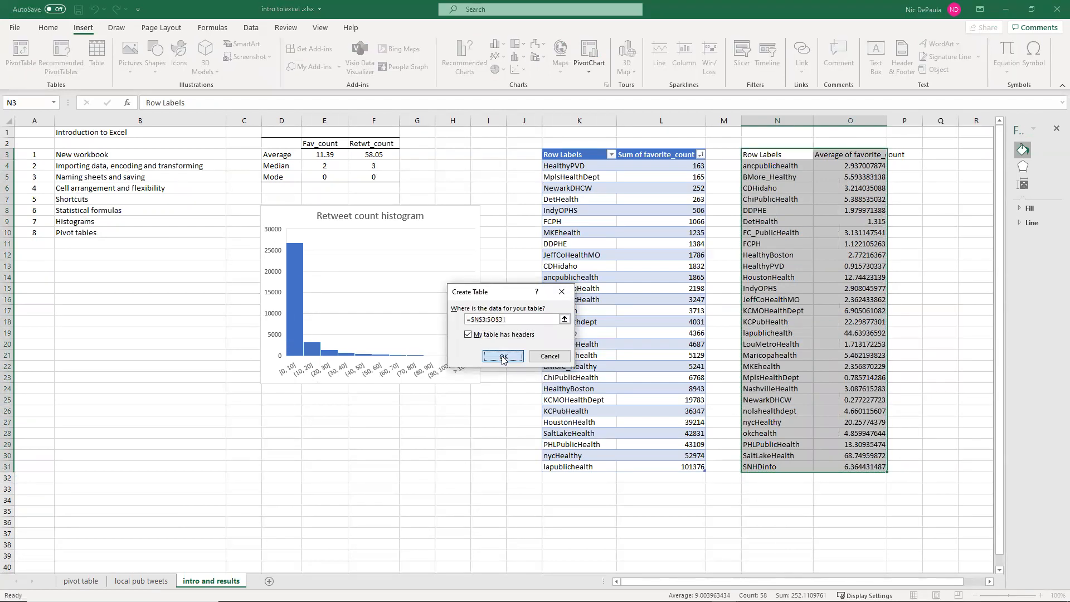
pyautogui.press('Return')
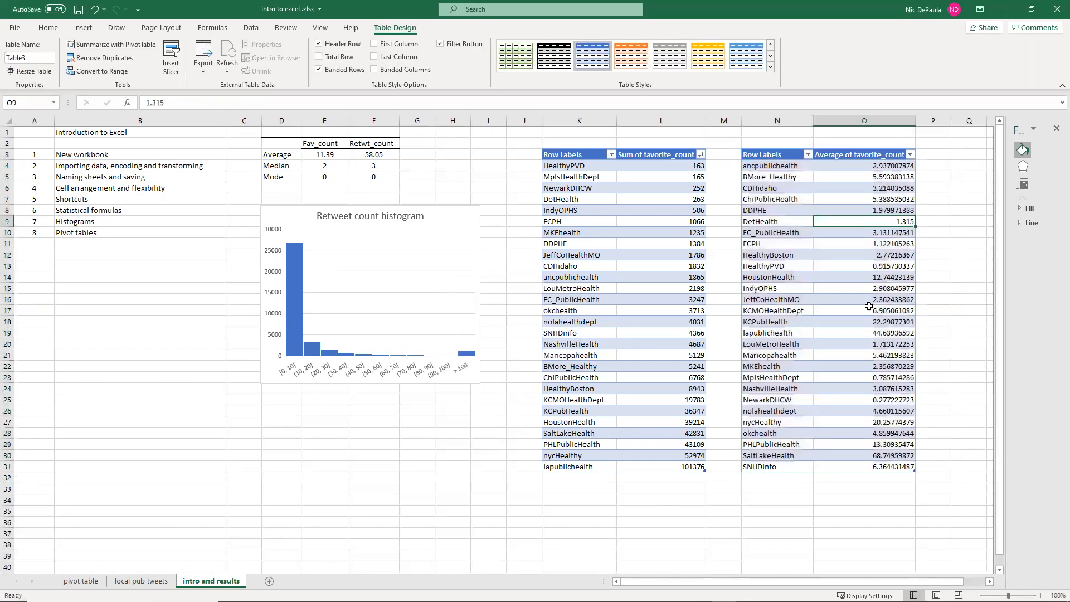
# Sort the new table by the Average of favorite_count column from smallest to largest
pyautogui.click(964, 333)
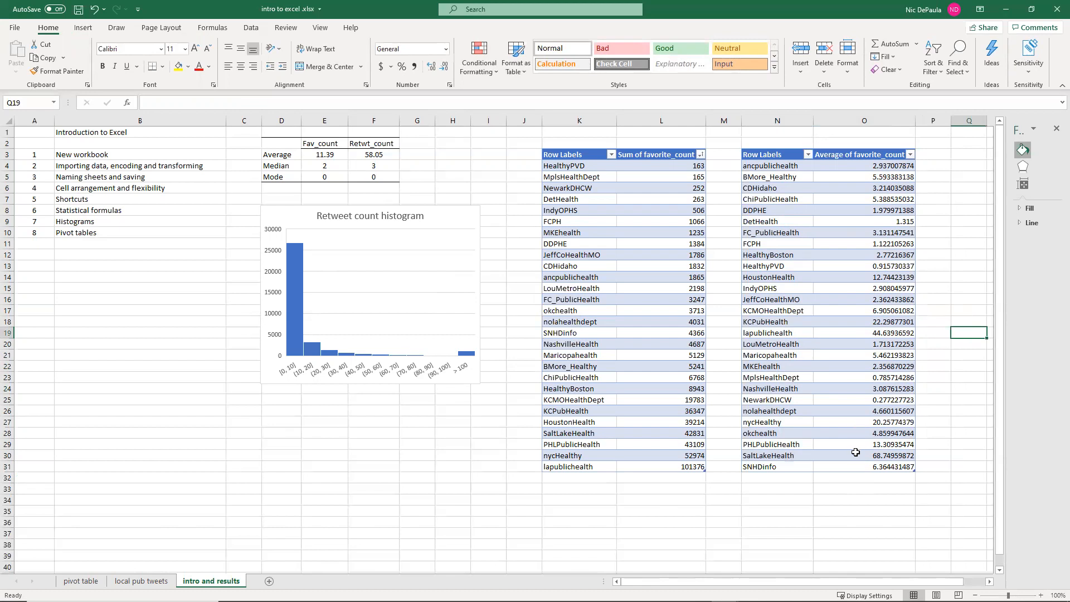
pyautogui.click(909, 155)
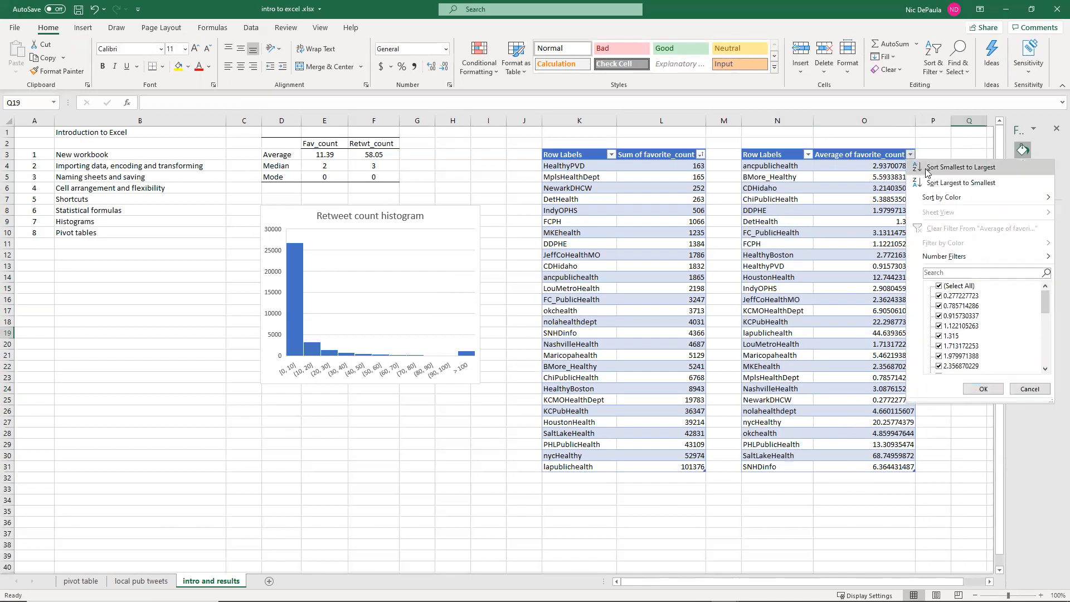
pyautogui.click(926, 168)
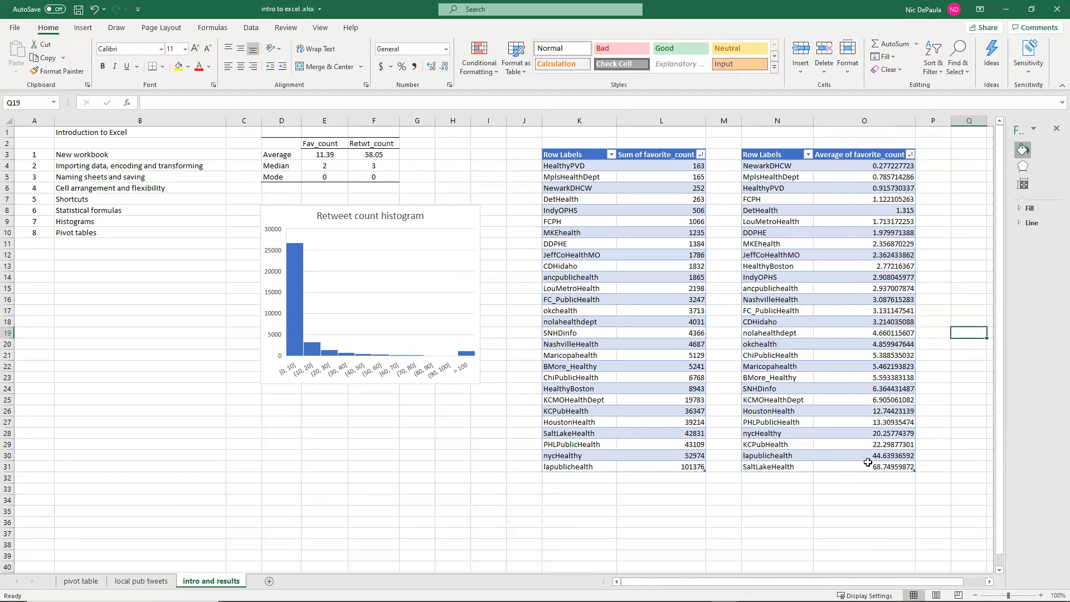
# Format the average favorite values in O4:O31 to show two decimal places
pyautogui.moveTo(870, 467); pyautogui.dragTo(834, 178)
pyautogui.click(869, 256)
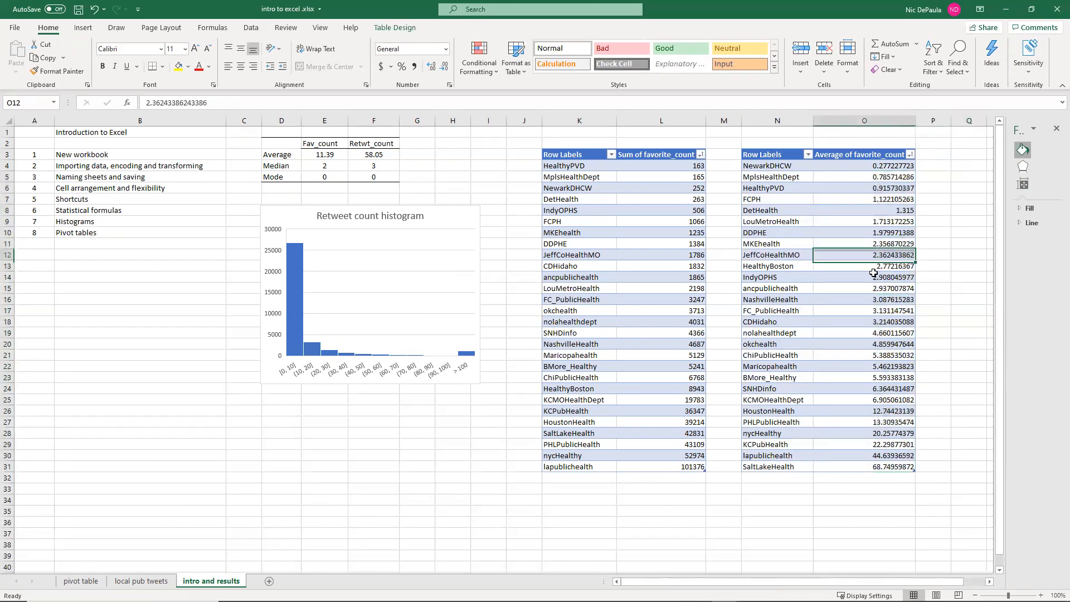
pyautogui.moveTo(872, 468); pyautogui.dragTo(832, 166)
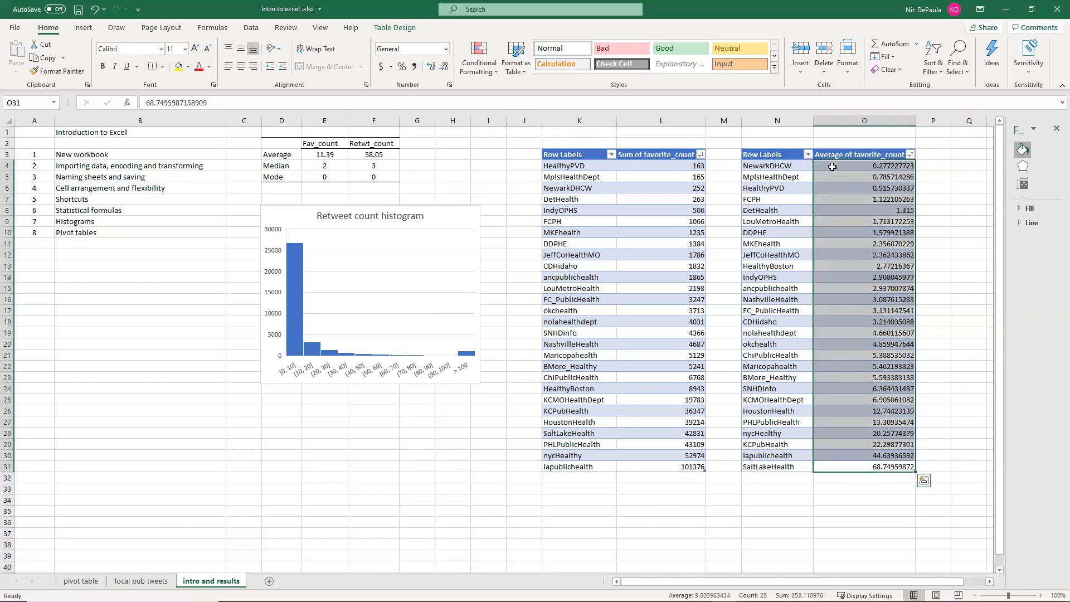
pyautogui.click(444, 68)
pyautogui.click(444, 68)
pyautogui.click(444, 67)
pyautogui.click(444, 68)
pyautogui.click(444, 67)
pyautogui.click(445, 68)
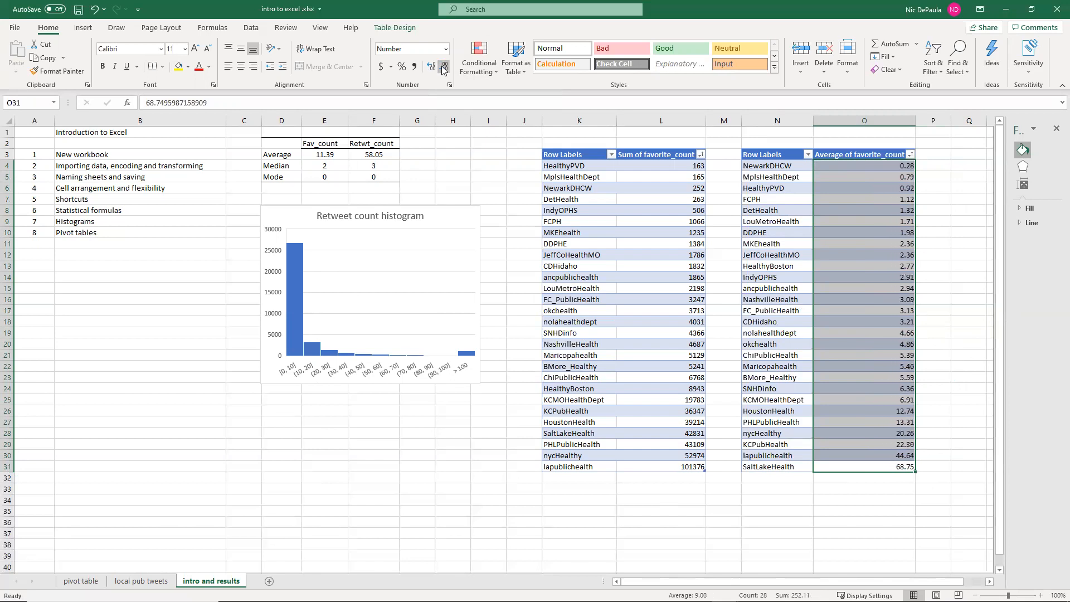
# Narrow the Average of favorite_count and Sum of favorite_count columns, O and L
pyautogui.moveTo(915, 121); pyautogui.dragTo(857, 121)
pyautogui.moveTo(706, 121); pyautogui.dragTo(662, 121)
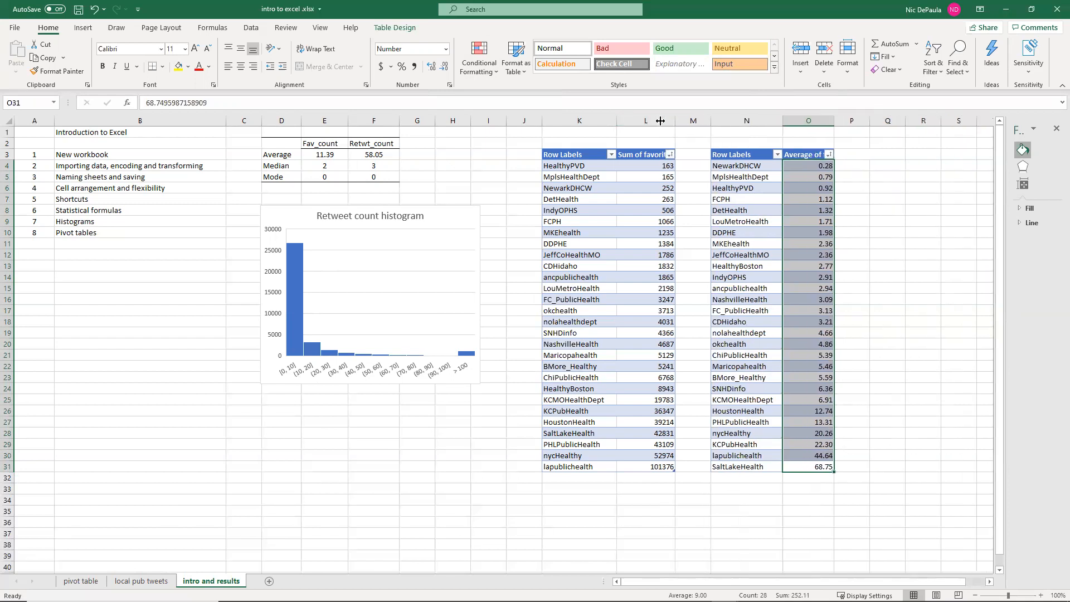
pyautogui.click(883, 219)
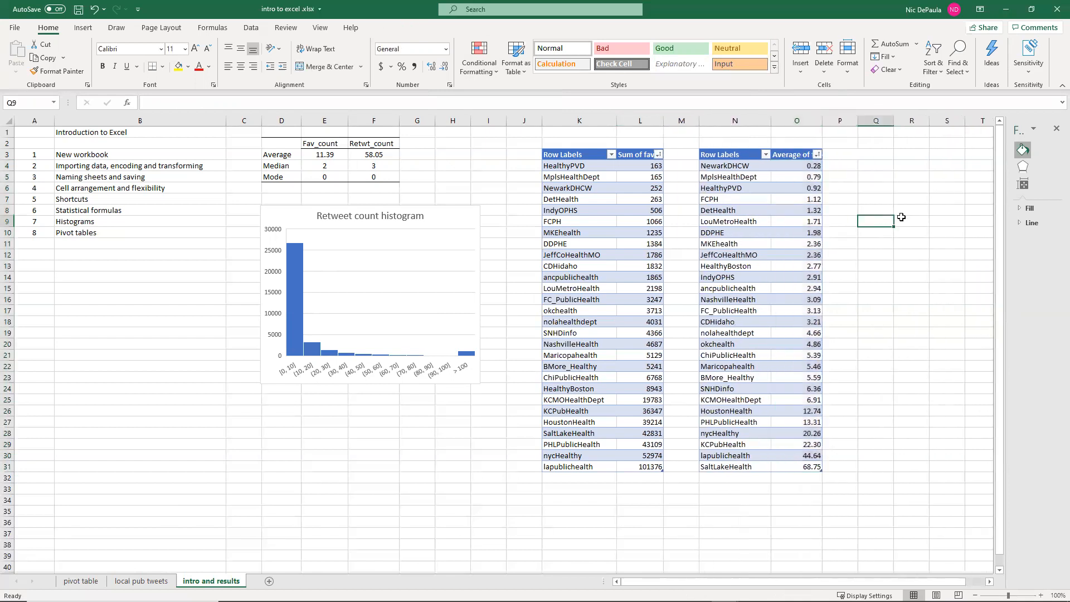
# Move the retweet count histogram left so that it begins within column B, just below the statistics table
pyautogui.click(1040, 596)
pyautogui.click(1041, 596)
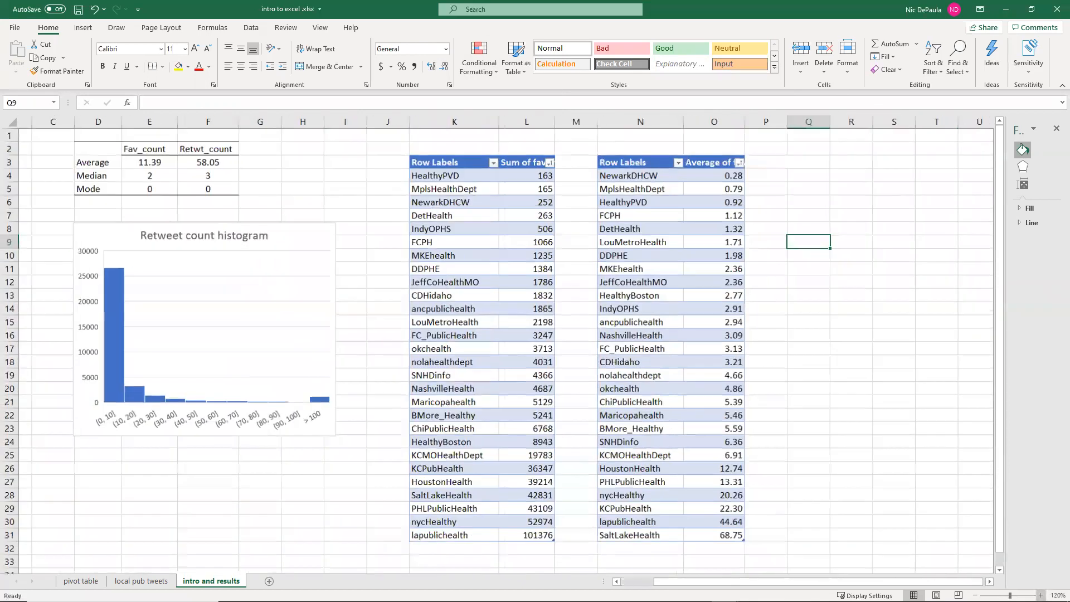
pyautogui.moveTo(865, 581); pyautogui.dragTo(830, 581)
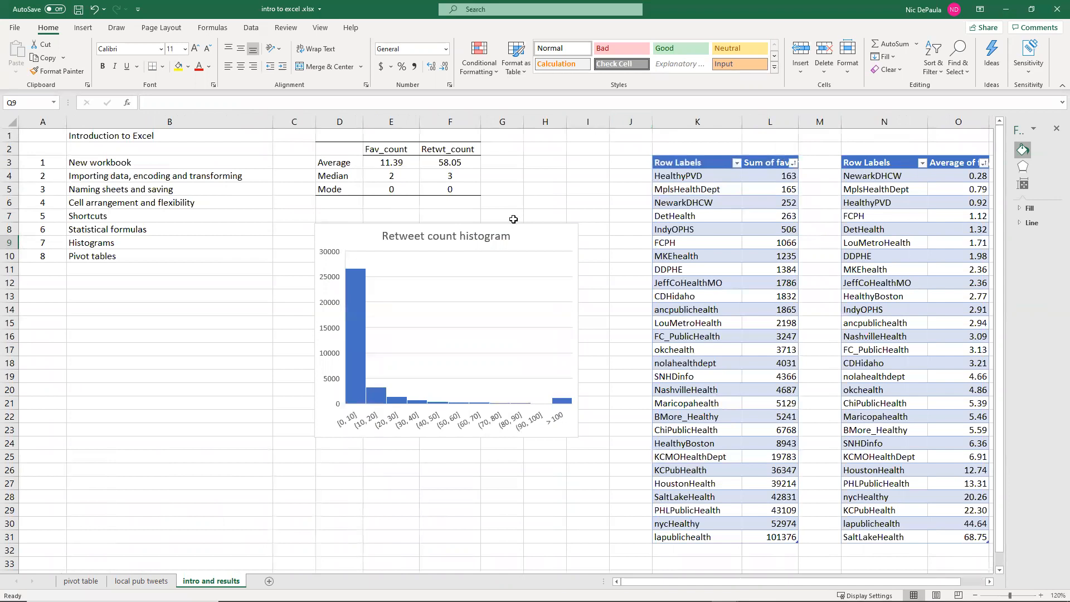
pyautogui.moveTo(521, 227); pyautogui.dragTo(441, 237)
# Delete the empty columns I and H between the histogram and the account tables
pyautogui.click(589, 121)
pyautogui.click(589, 215)
pyautogui.click(590, 122)
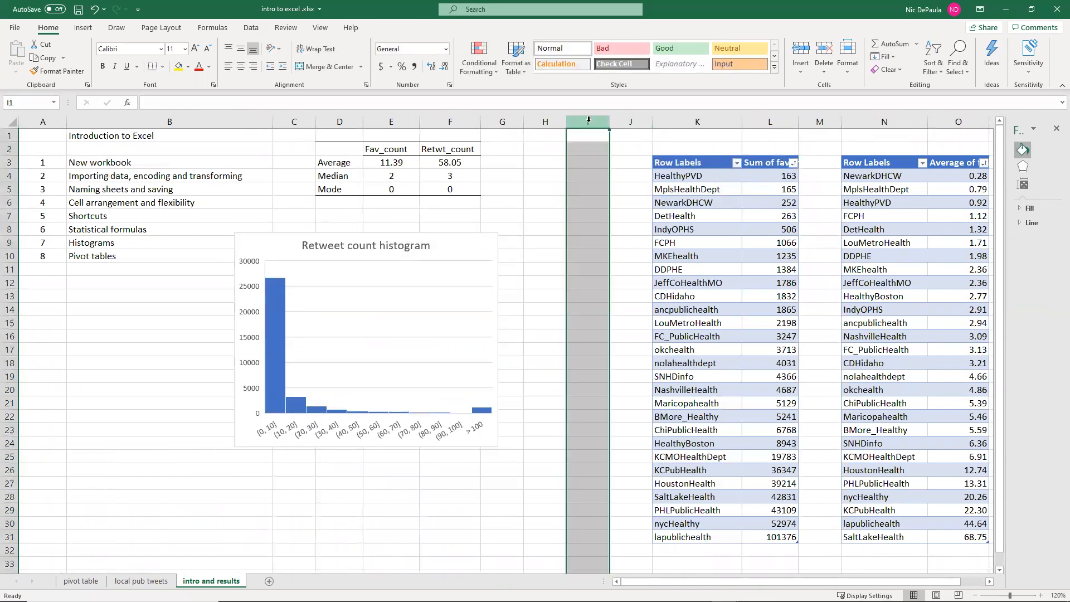
pyautogui.rightClick(590, 126)
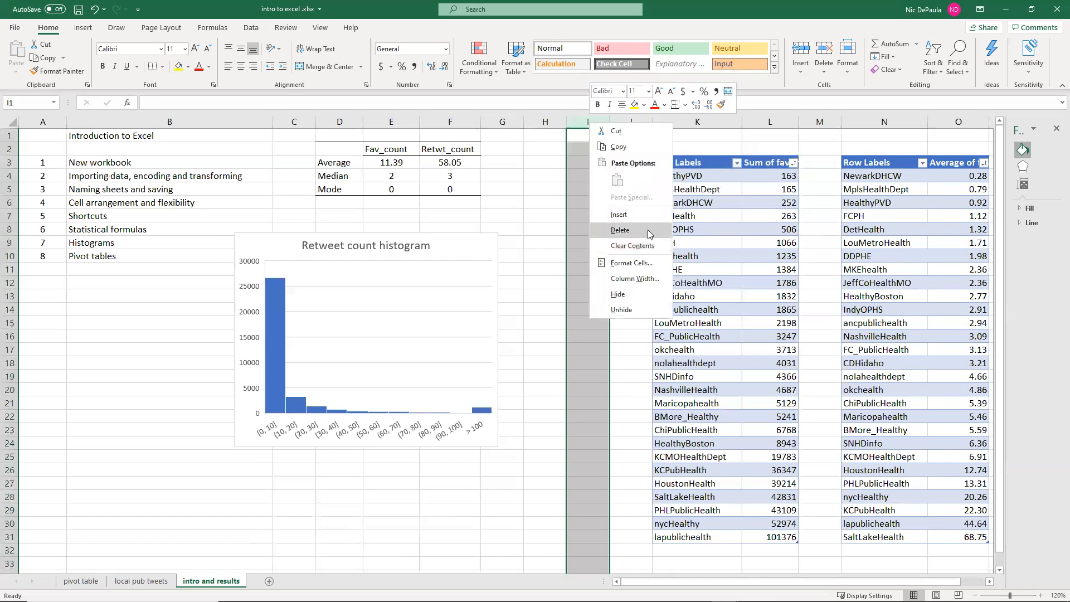
pyautogui.click(648, 230)
pyautogui.click(547, 120)
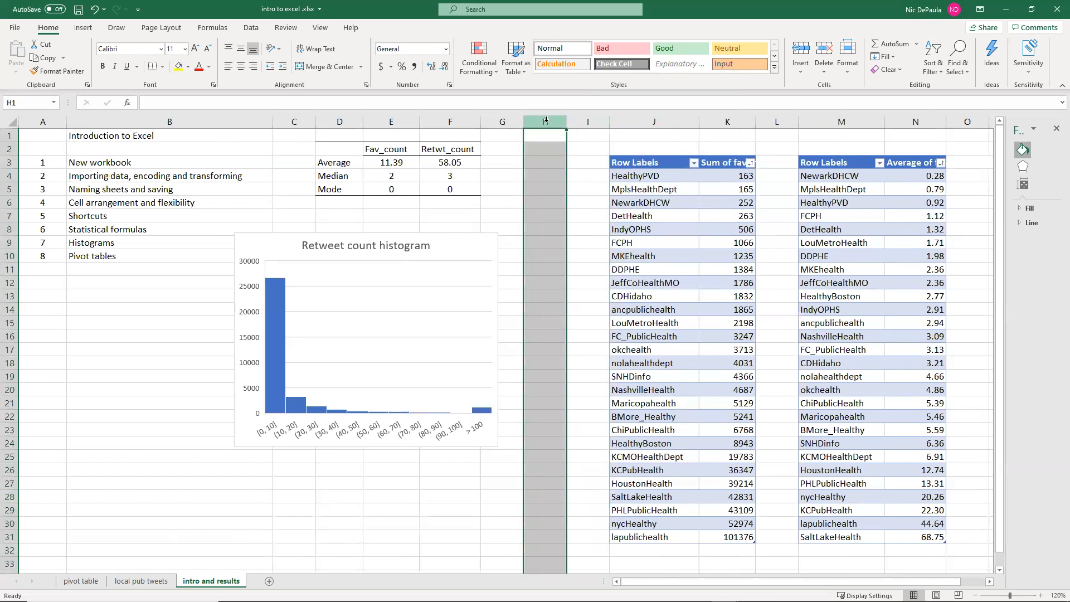
pyautogui.hotkey('ctrl', '-')
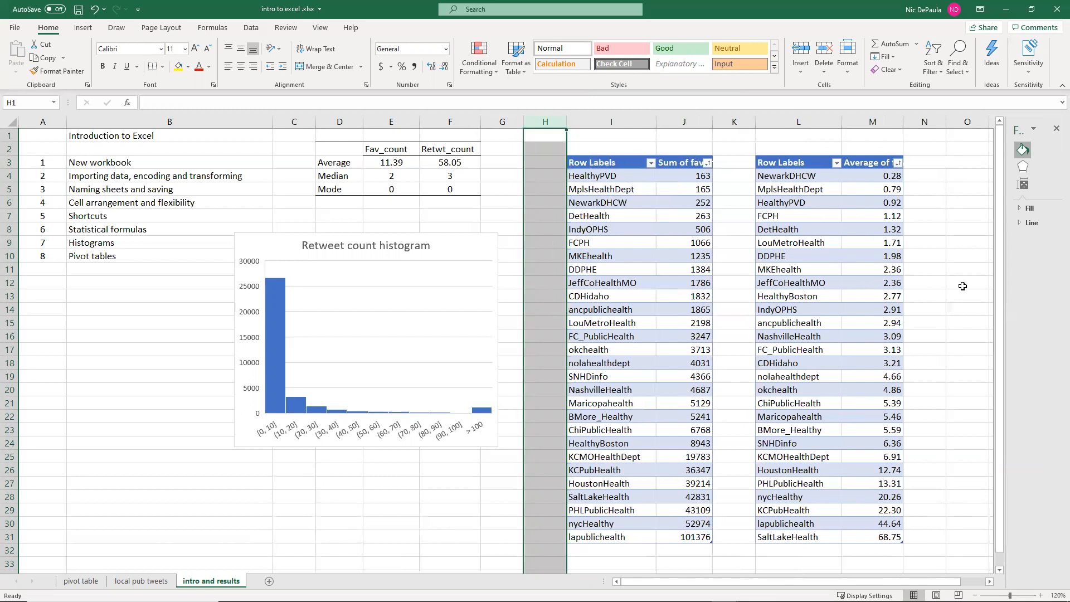
pyautogui.click(963, 285)
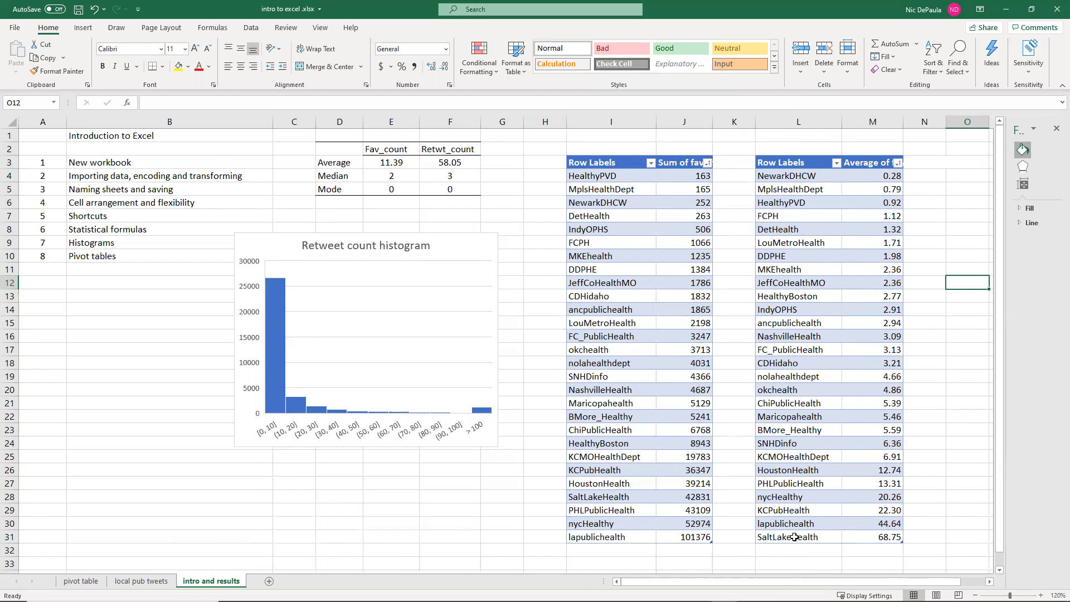
# Compare the highest-ranked accounts in the favorite sum and average tables, and review the retweet count histogram beside them
pyautogui.click(795, 536)
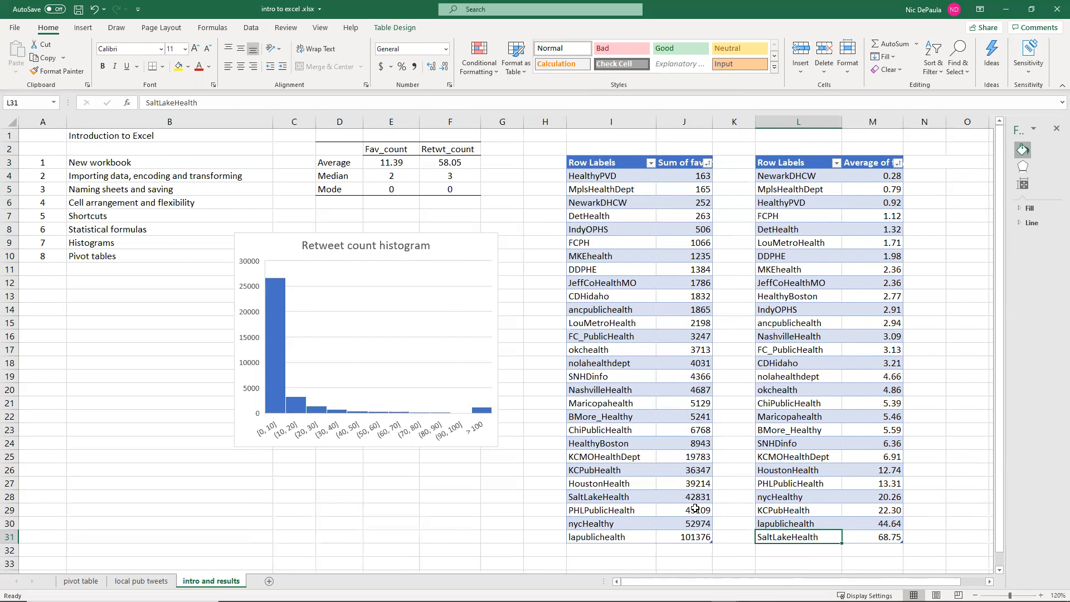
pyautogui.click(781, 520)
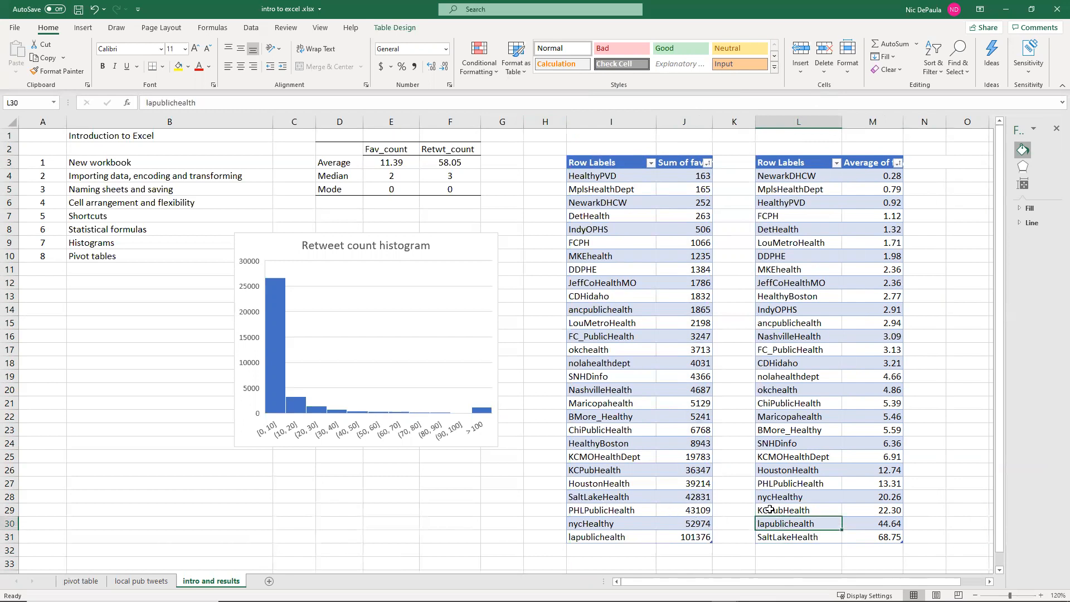
pyautogui.click(613, 537)
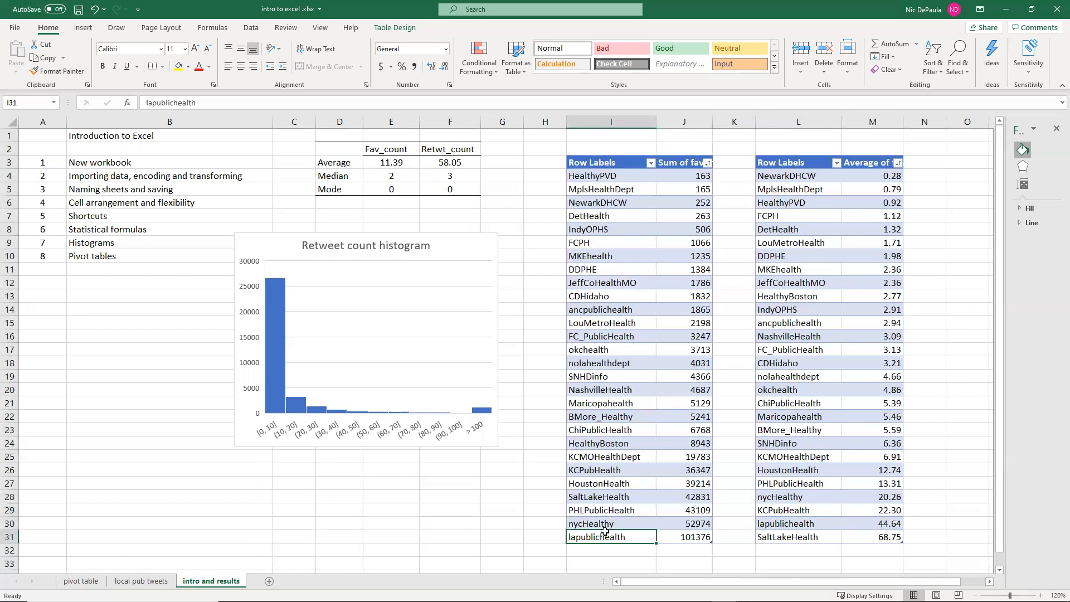
pyautogui.click(603, 510)
pyautogui.click(603, 497)
pyautogui.click(604, 483)
pyautogui.moveTo(606, 467); pyautogui.dragTo(608, 537)
pyautogui.moveTo(786, 469); pyautogui.dragTo(793, 539)
pyautogui.click(617, 499)
pyautogui.click(801, 536)
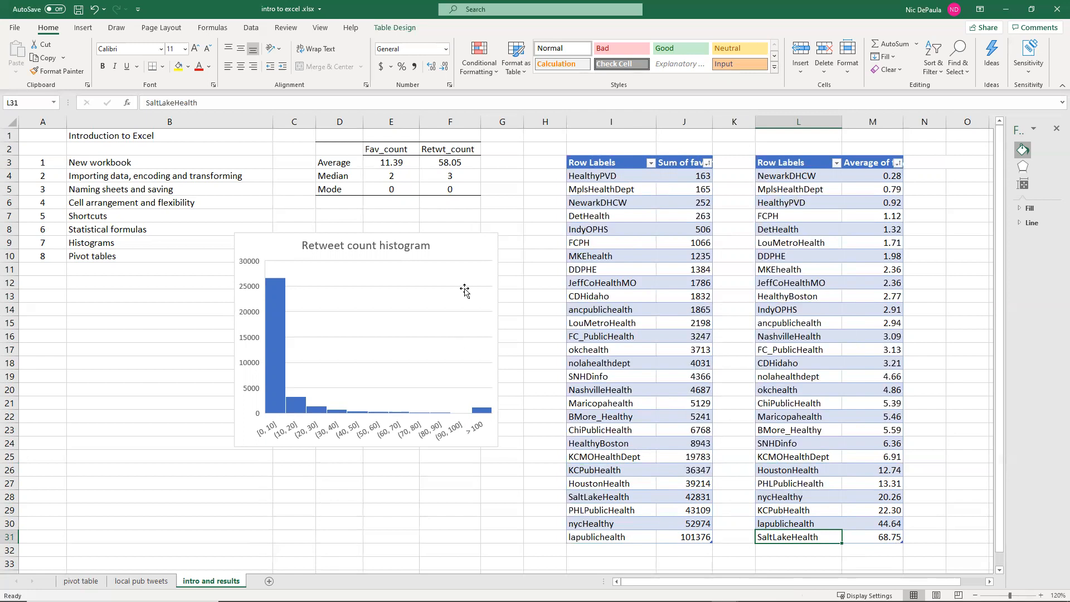
pyautogui.click(348, 435)
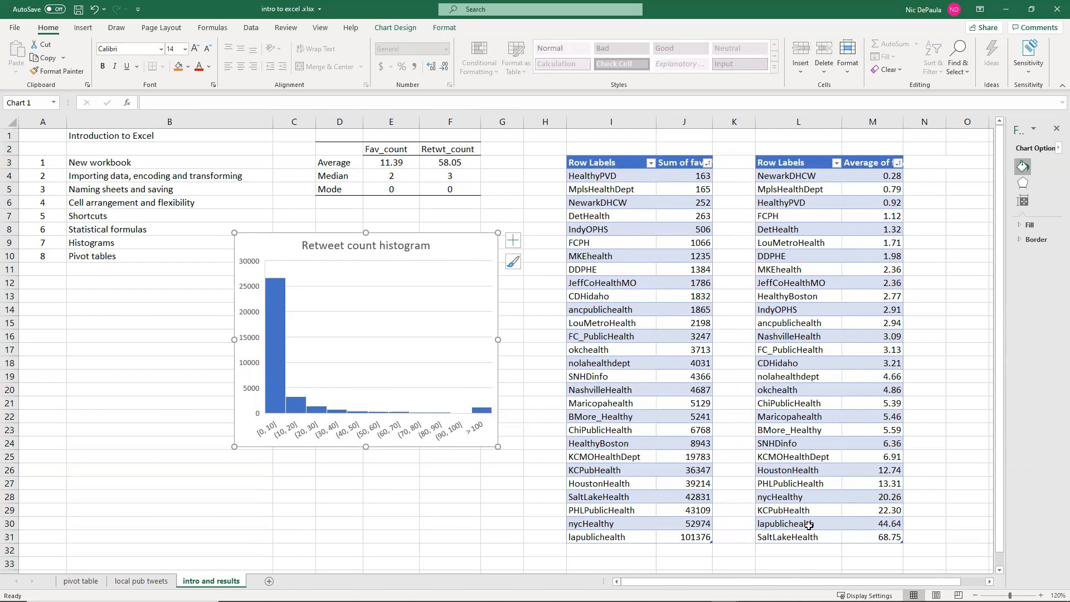
pyautogui.click(878, 537)
pyautogui.moveTo(805, 537); pyautogui.dragTo(867, 532)
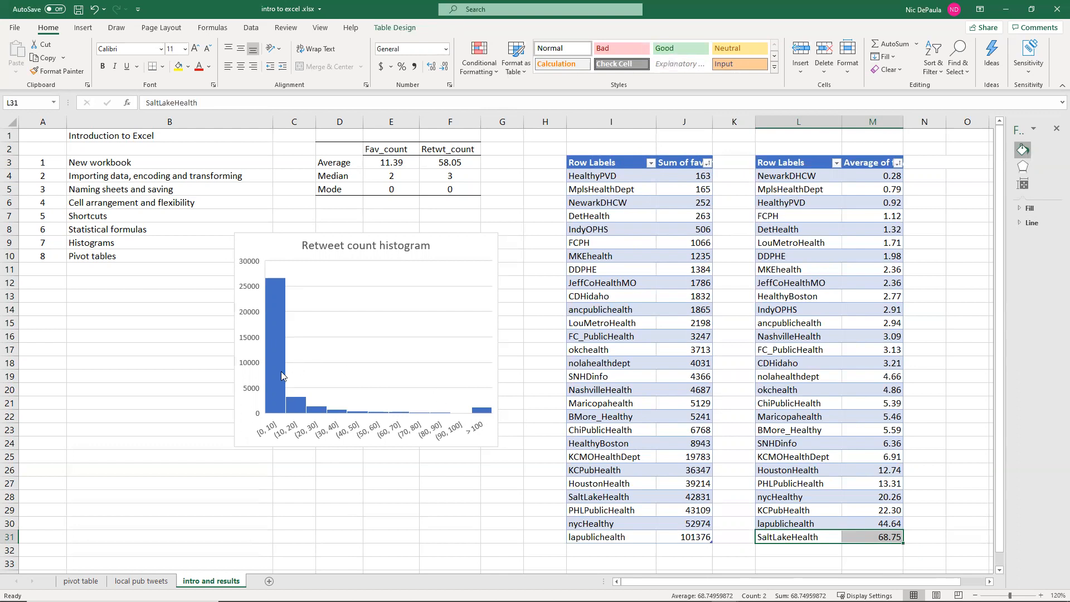
pyautogui.click(340, 249)
pyautogui.click(452, 243)
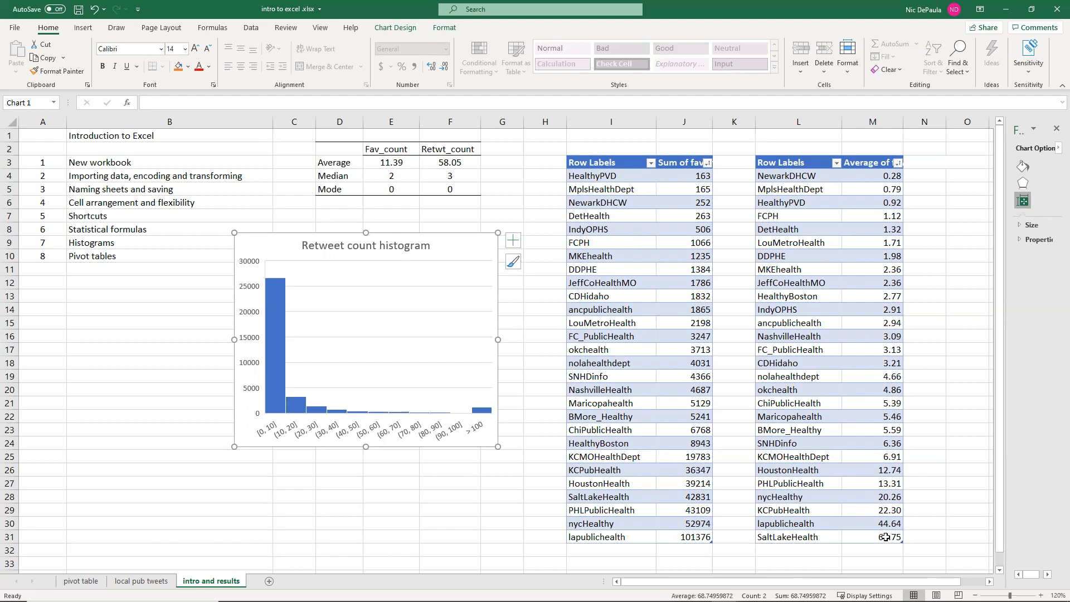
pyautogui.click(509, 517)
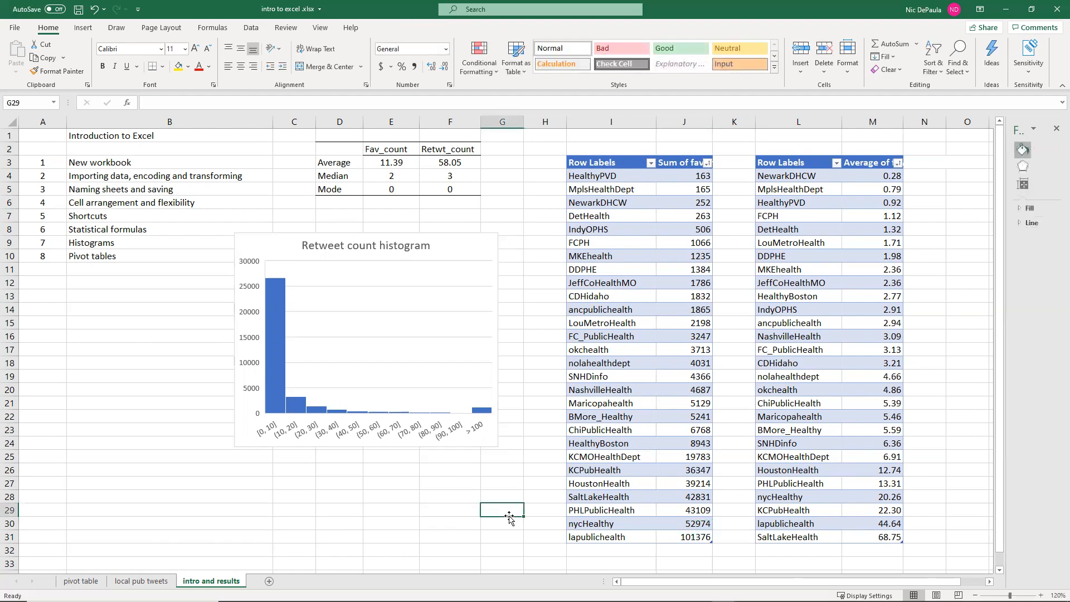